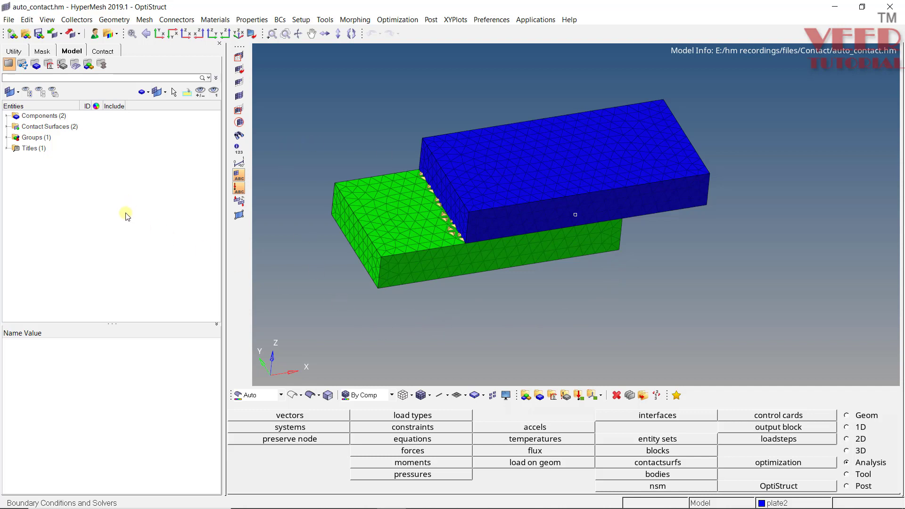
# - Delete all existing contact surfaces and groups from the model
pyautogui.click(55, 128)
pyautogui.keyDown('ctrl'); pyautogui.click(46, 138); pyautogui.keyUp('ctrl')
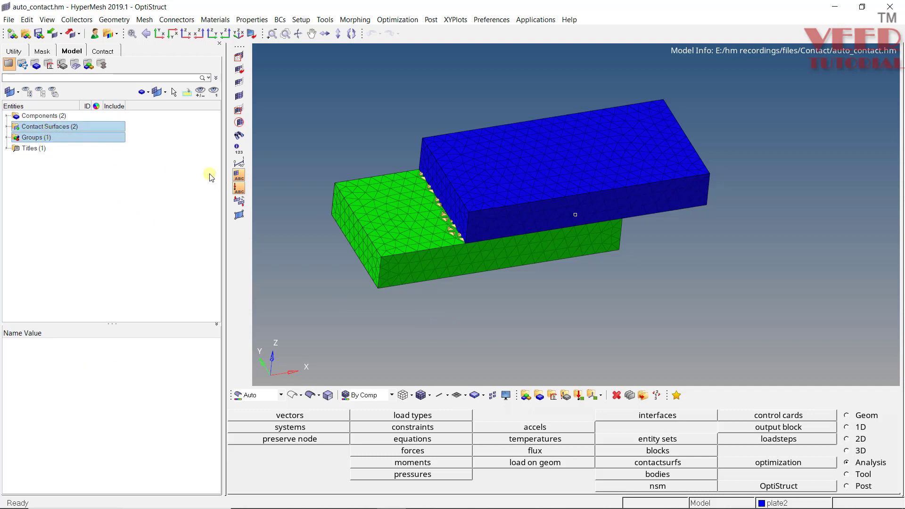
pyautogui.click(49, 127)
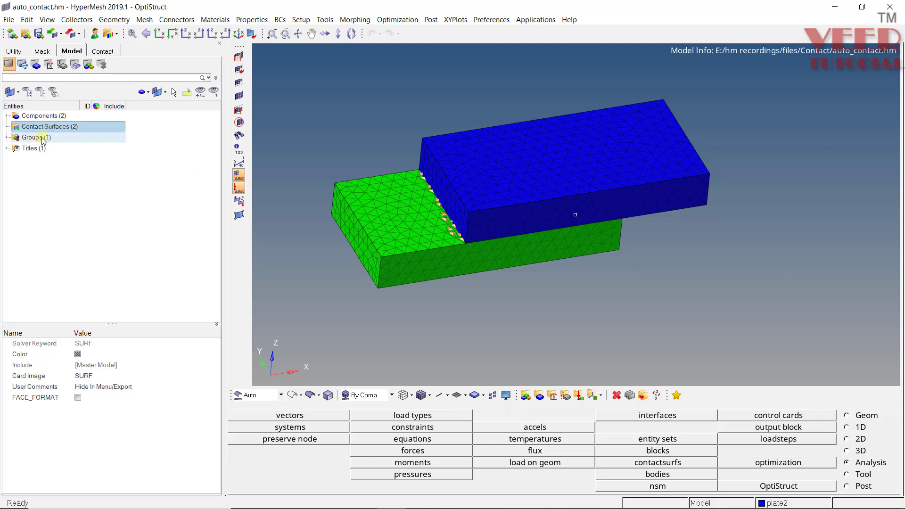
pyautogui.rightClick(50, 130)
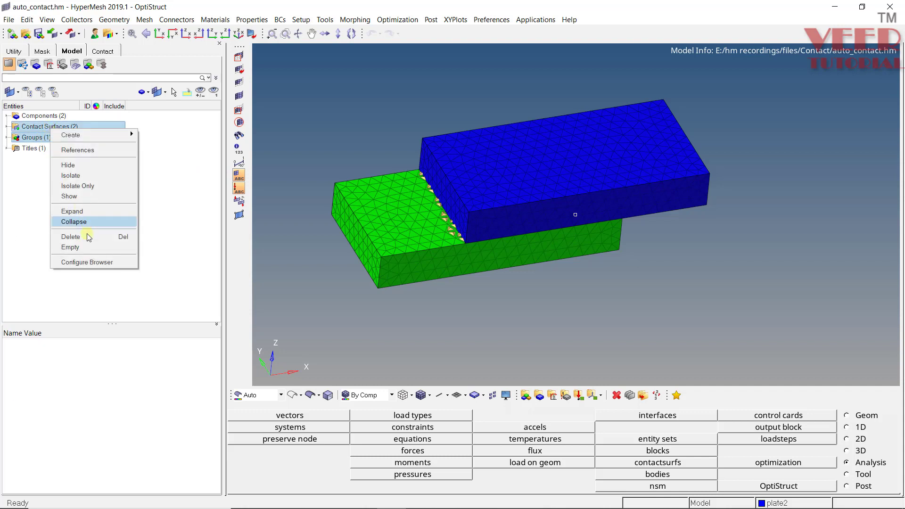
pyautogui.click(71, 236)
pyautogui.click(431, 291)
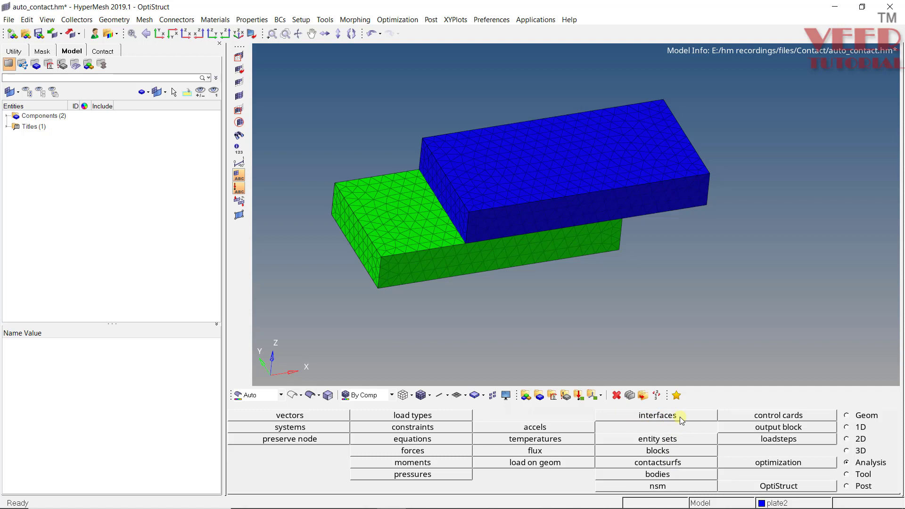
# - Open the contact surface definition for solid faces and expand the list of components
pyautogui.click(661, 463)
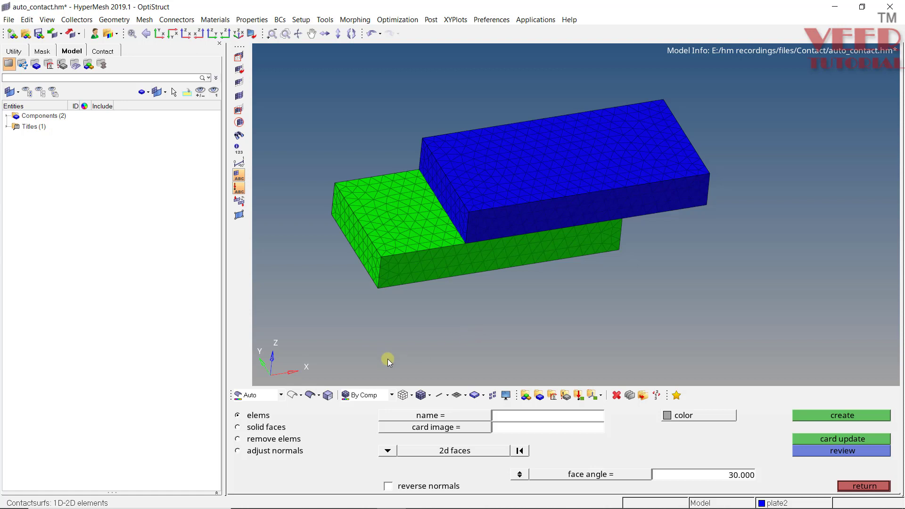
pyautogui.click(252, 429)
pyautogui.click(7, 118)
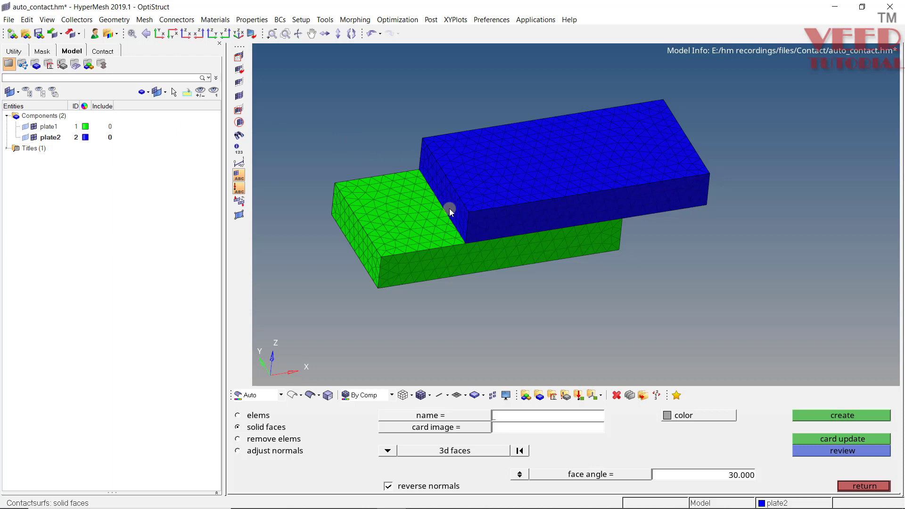
# - Add two temporary nodes on plate1 along plate2's lower edge to mark where the overlap begins
pyautogui.scroll(5, 454, 219)
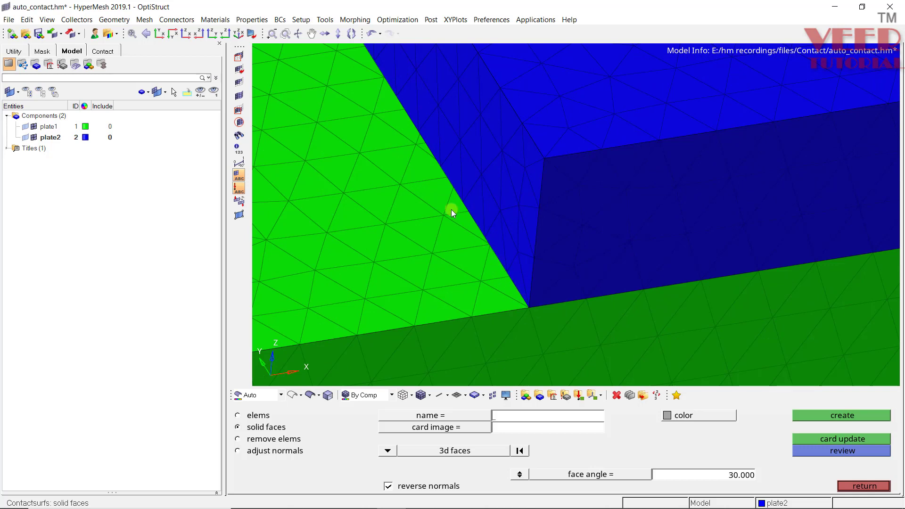
pyautogui.scroll(-3, 514, 249)
pyautogui.scroll(3, 523, 278)
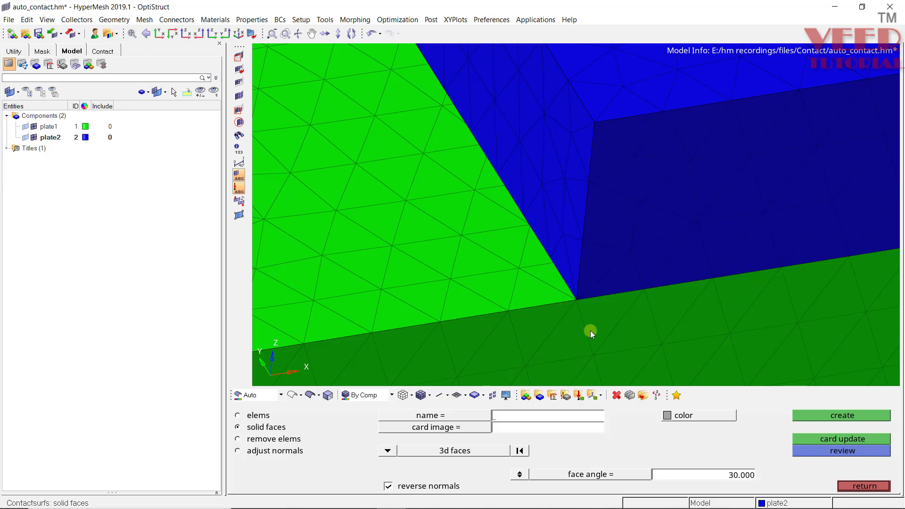
pyautogui.hotkey('shift', 'F2')
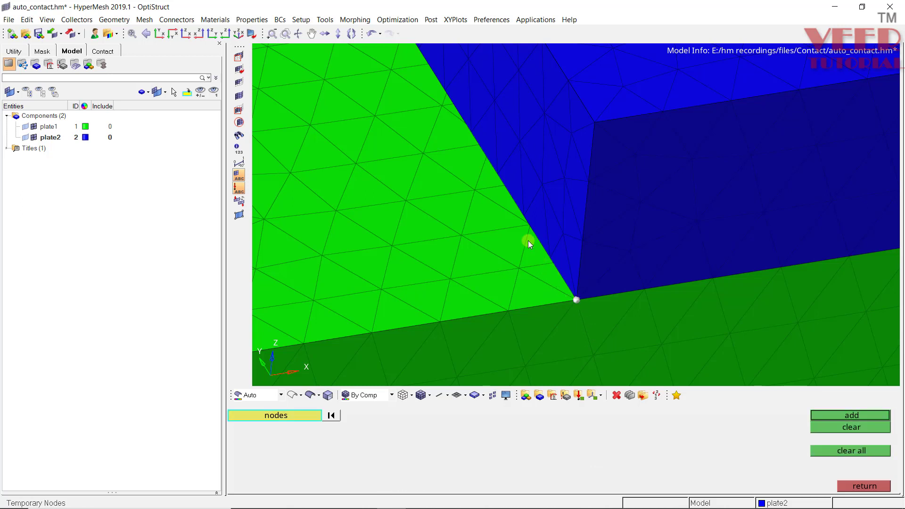
pyautogui.click(840, 415)
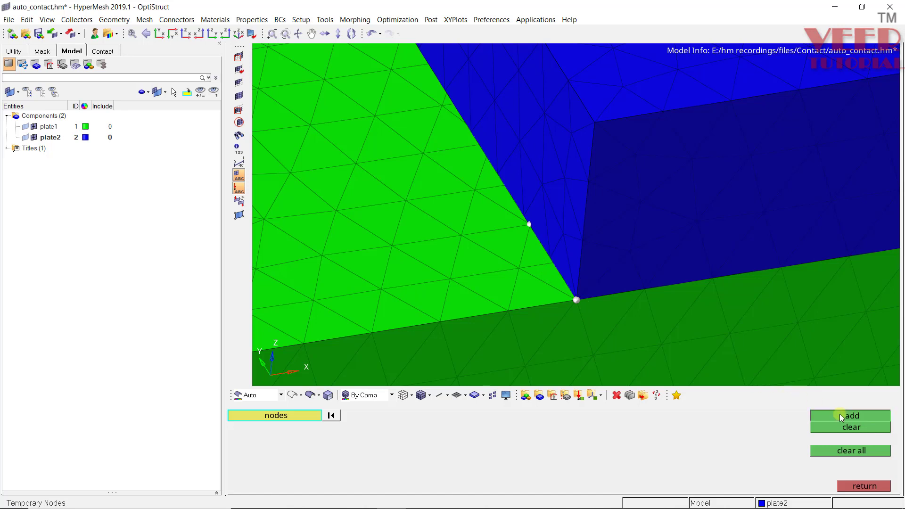
pyautogui.click(864, 485)
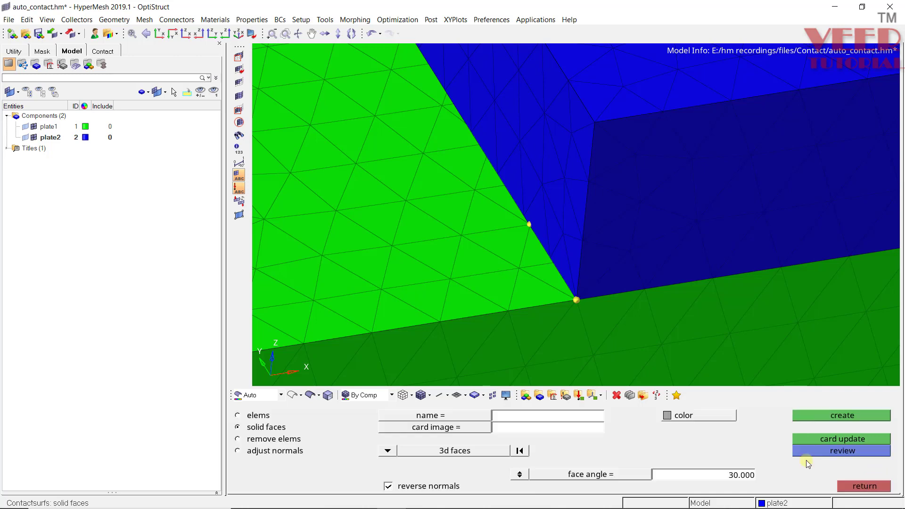
# - Hide plate2's elements to expose the whole upper face of plate1
pyautogui.click(37, 137)
pyautogui.press('f')
pyautogui.scroll(3, 488, 265)
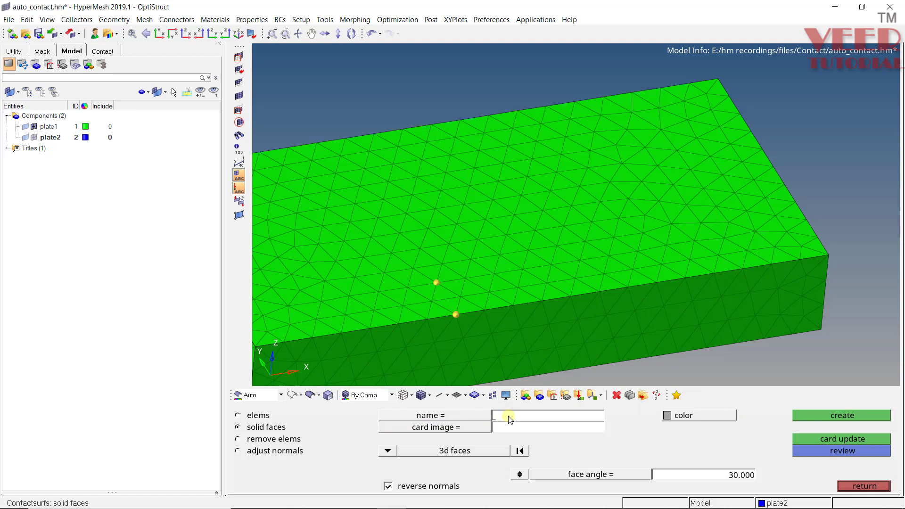
# - Name the new contact surface C_plate1 and assign it the SURF card image
pyautogui.write('C_plate_')
pyautogui.click(481, 429)
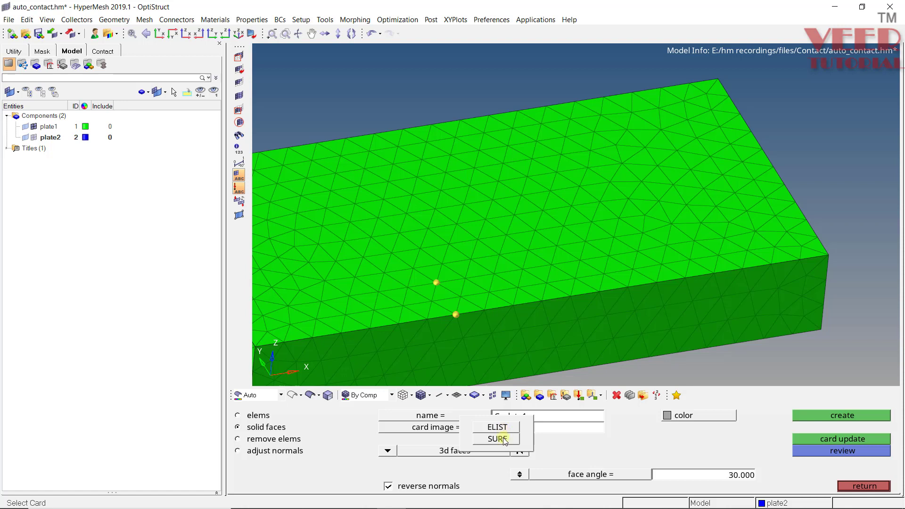
pyautogui.click(503, 438)
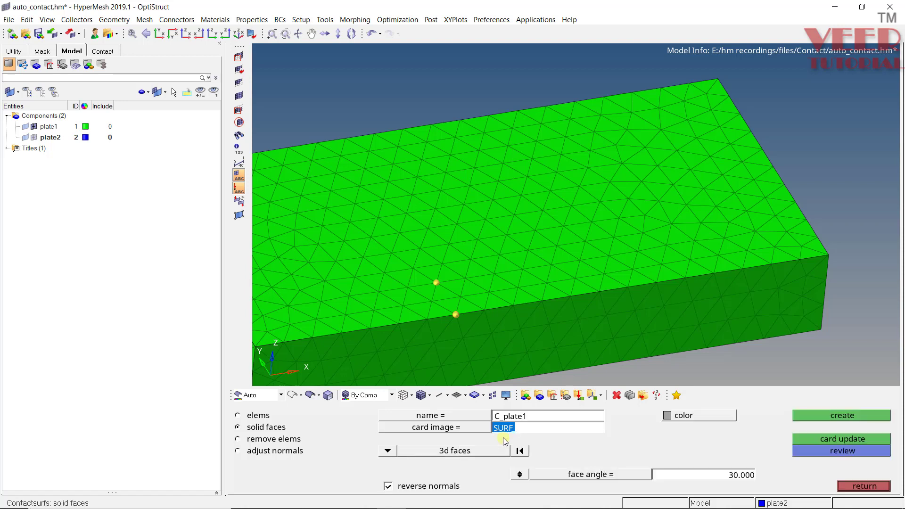
pyautogui.click(387, 451)
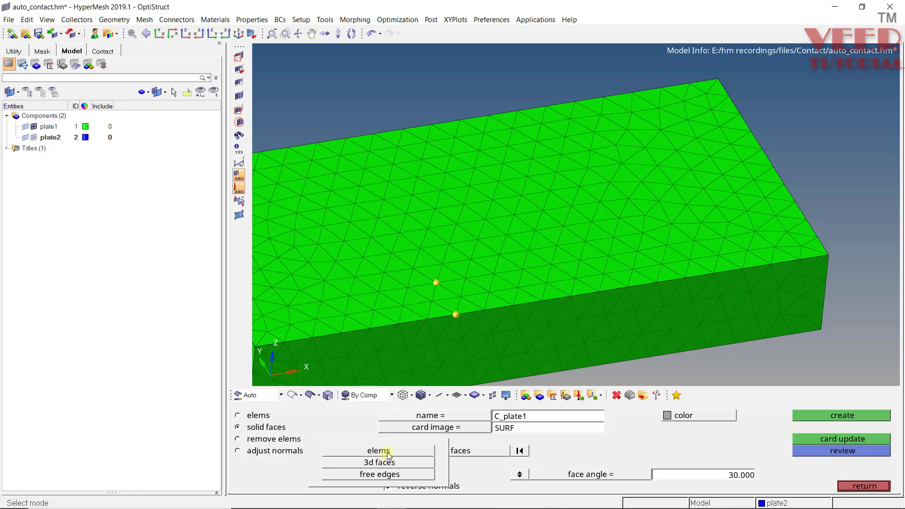
pyautogui.click(387, 453)
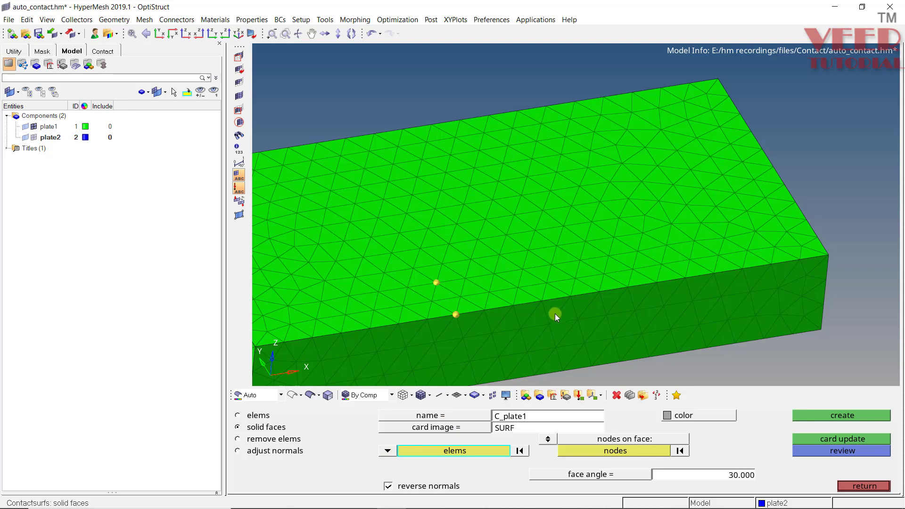
pyautogui.click(626, 243)
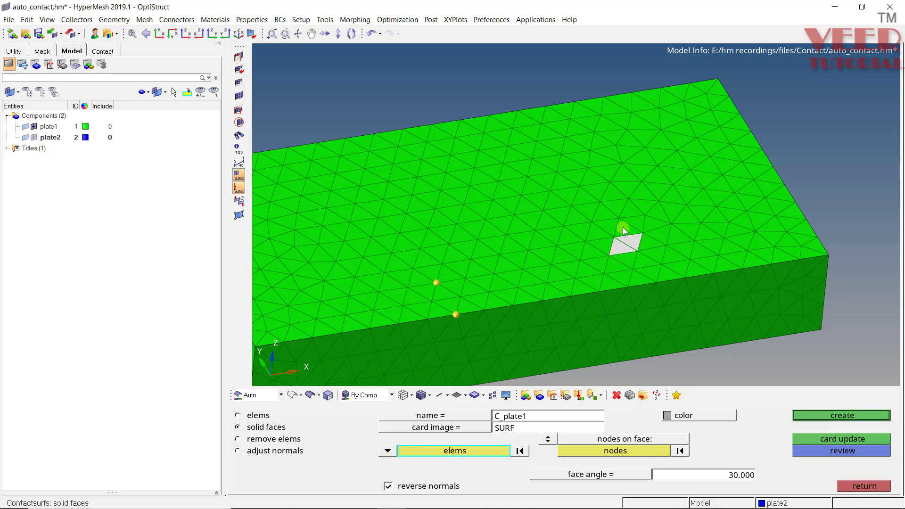
pyautogui.click(607, 225)
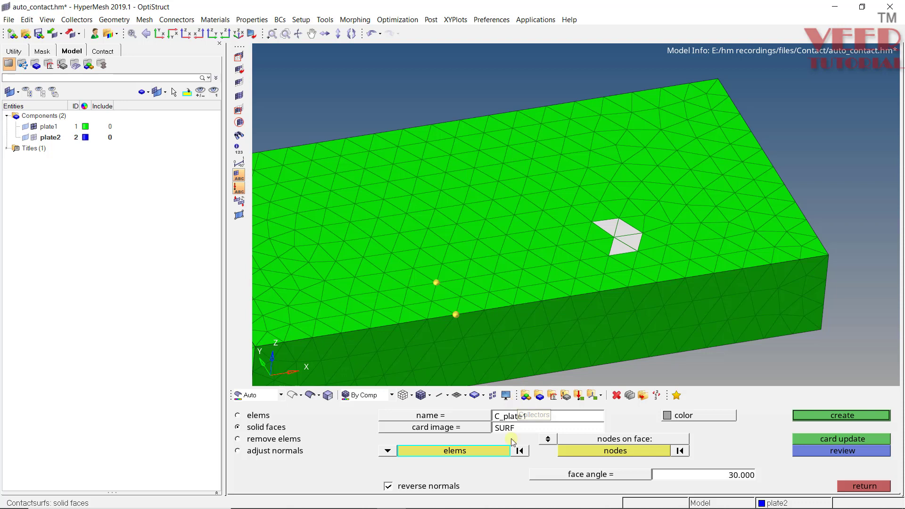
pyautogui.click(520, 451)
pyautogui.click(388, 451)
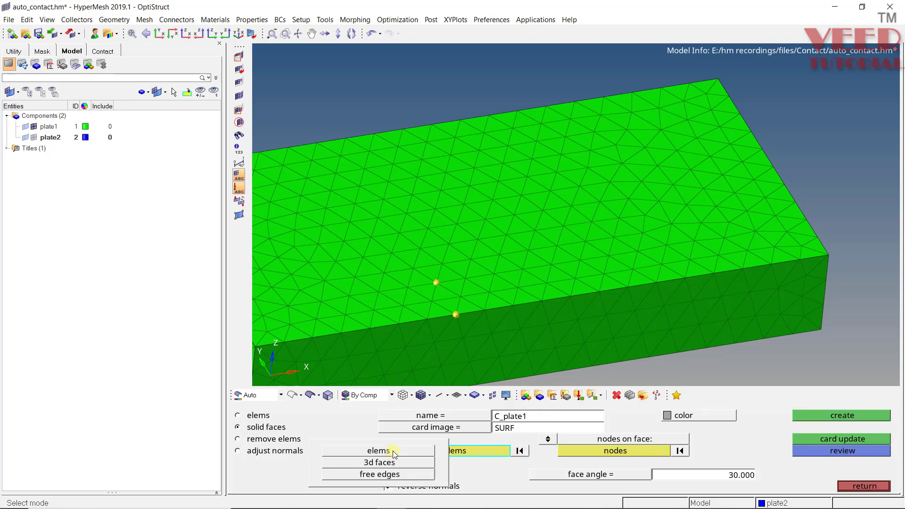
pyautogui.click(380, 465)
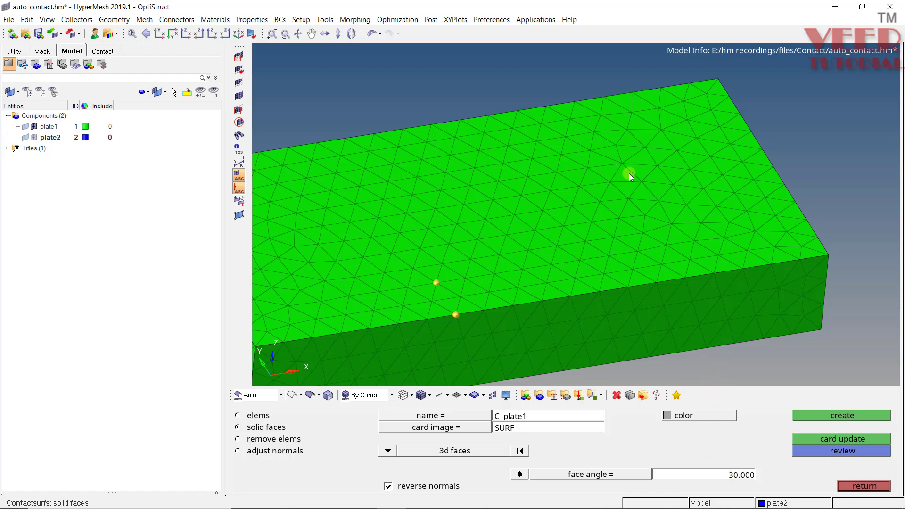
# - Set the face angle to 2 and select the entire upper face of plate1 as 3D faces
pyautogui.click(641, 168)
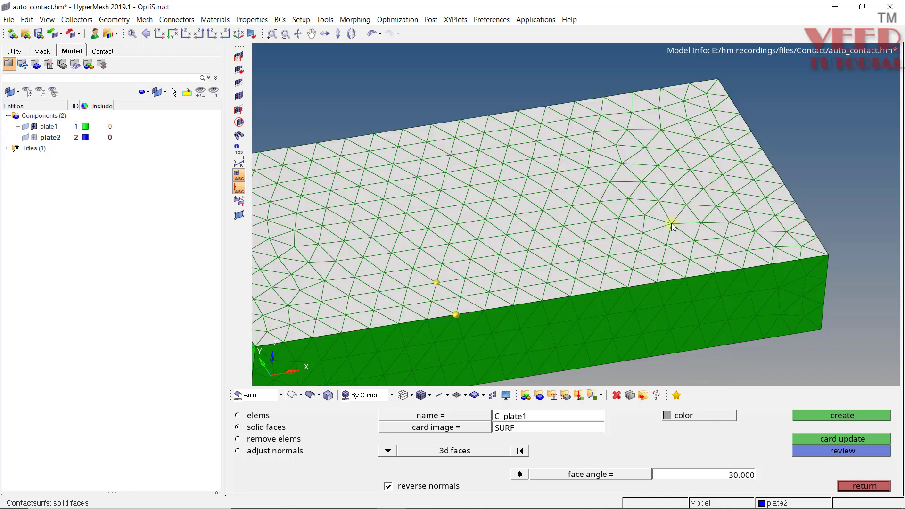
pyautogui.click(731, 476)
pyautogui.write('2')
pyautogui.press('Return')
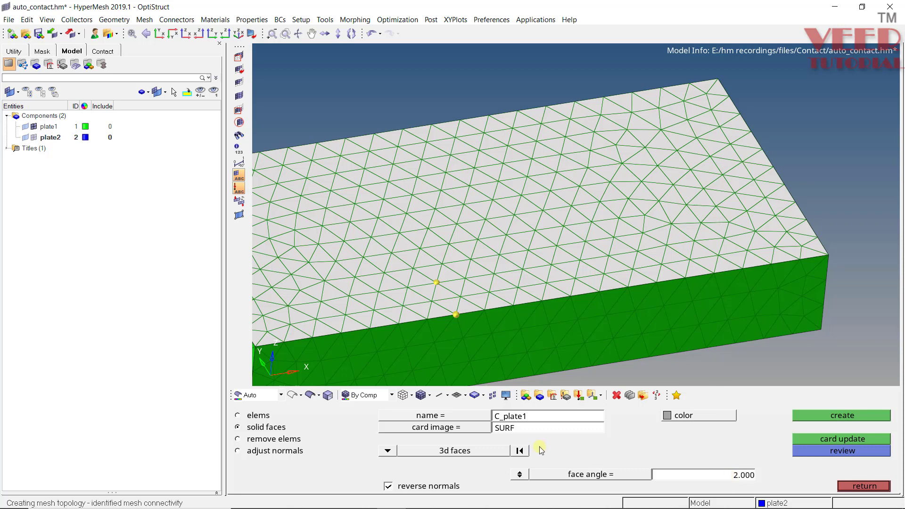
pyautogui.click(520, 451)
pyautogui.click(720, 252)
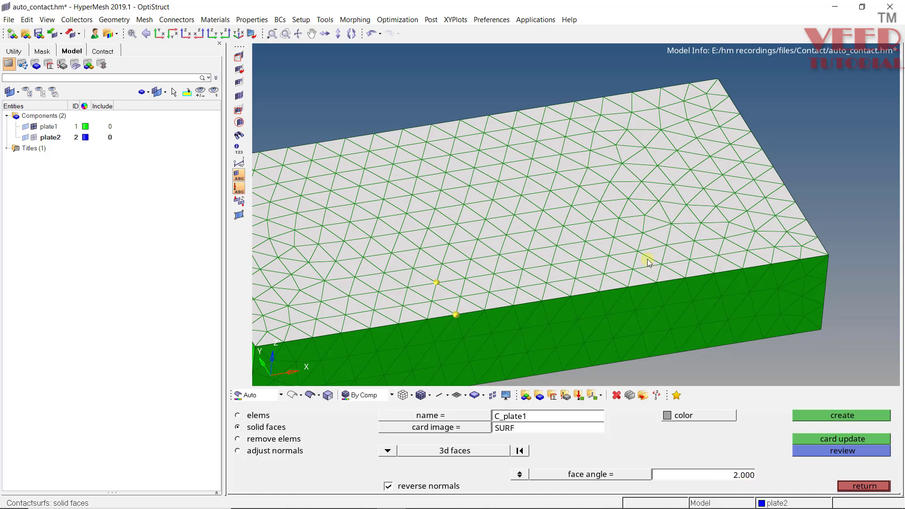
# - Switch the selection mode from 3D faces to individual elements, keeping plate1's upper face selected
pyautogui.scroll(-3, 566, 231)
pyautogui.keyDown('ctrl'); pyautogui.moveTo(615, 240); pyautogui.dragTo(584, 275); pyautogui.keyUp('ctrl')
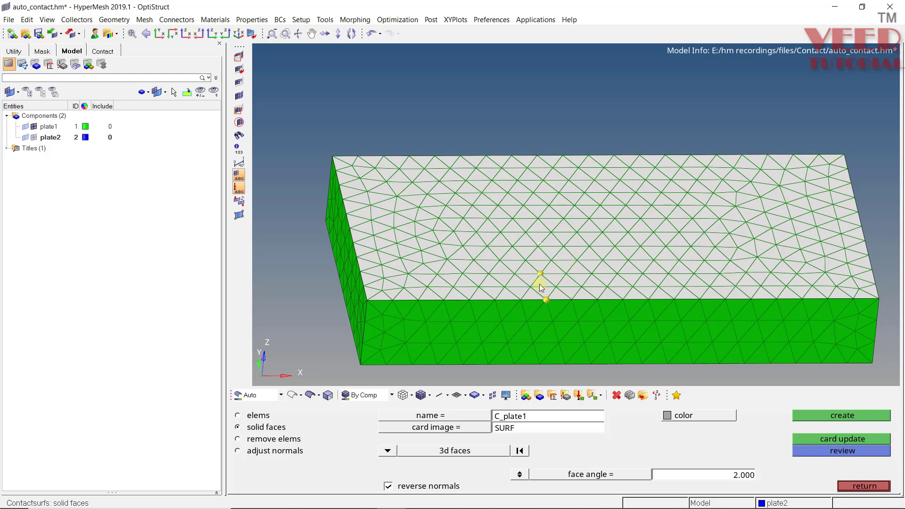
pyautogui.scroll(3, 542, 283)
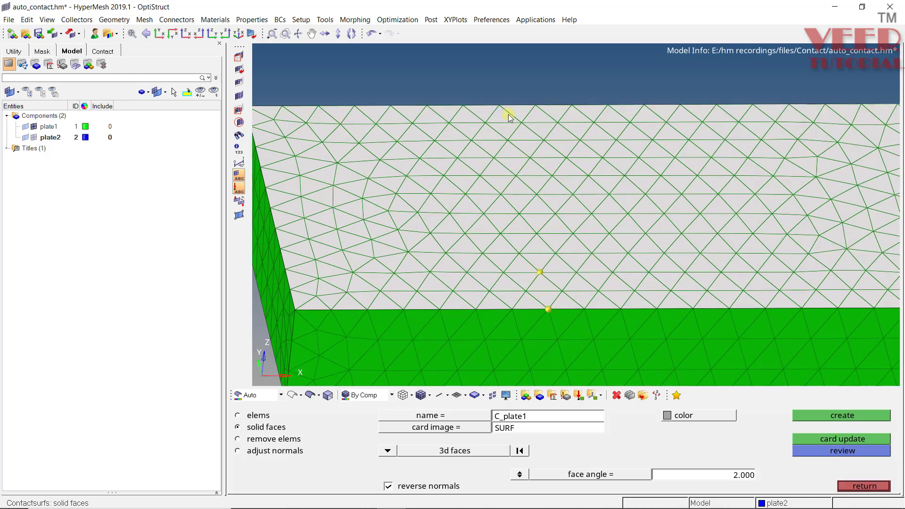
pyautogui.keyDown('ctrl'); pyautogui.moveTo(514, 128); pyautogui.dragTo(398, 221); pyautogui.keyUp('ctrl')
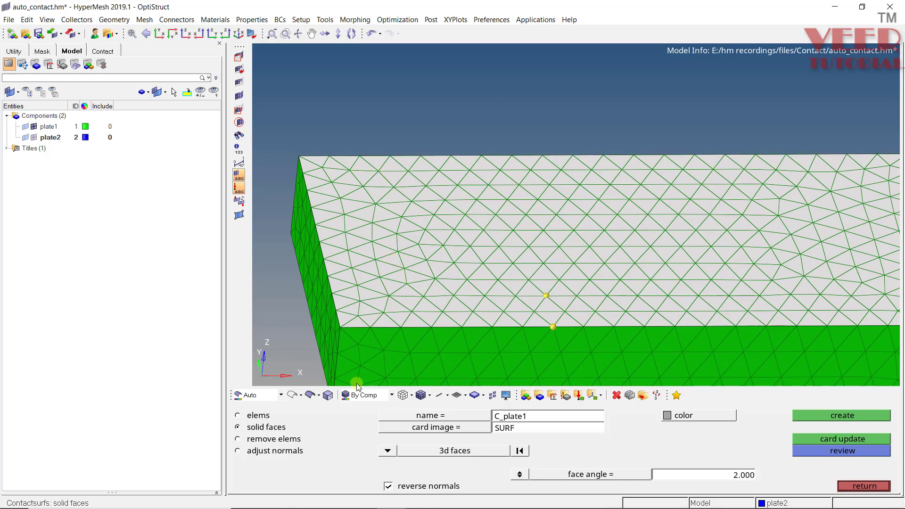
pyautogui.click(387, 451)
pyautogui.click(377, 394)
pyautogui.scroll(-4, 373, 302)
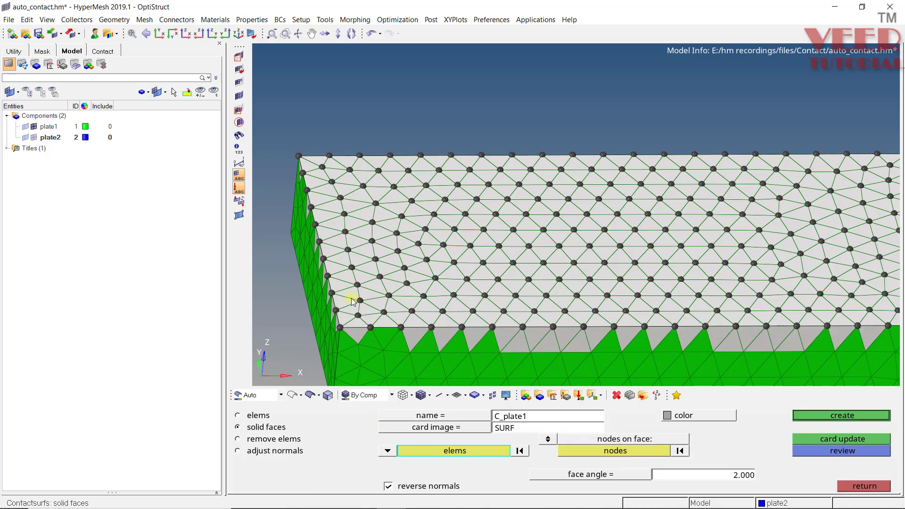
pyautogui.scroll(5, 396, 239)
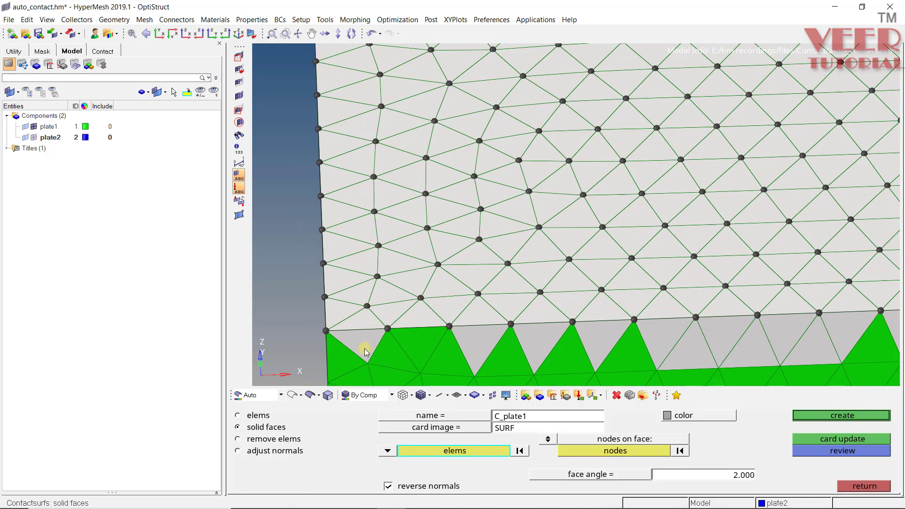
# - Deselect plate1's elements outside the overlap, up to the marked nodes, and create contact surface C_plate1 from the remaining selection
pyautogui.click(368, 329)
pyautogui.click(347, 309)
pyautogui.click(356, 298)
pyautogui.click(350, 264)
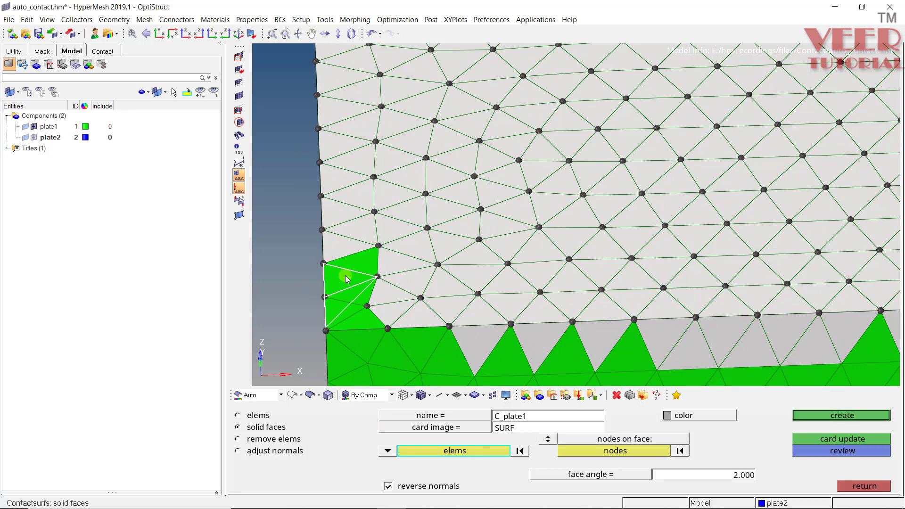
pyautogui.scroll(-5, 354, 266)
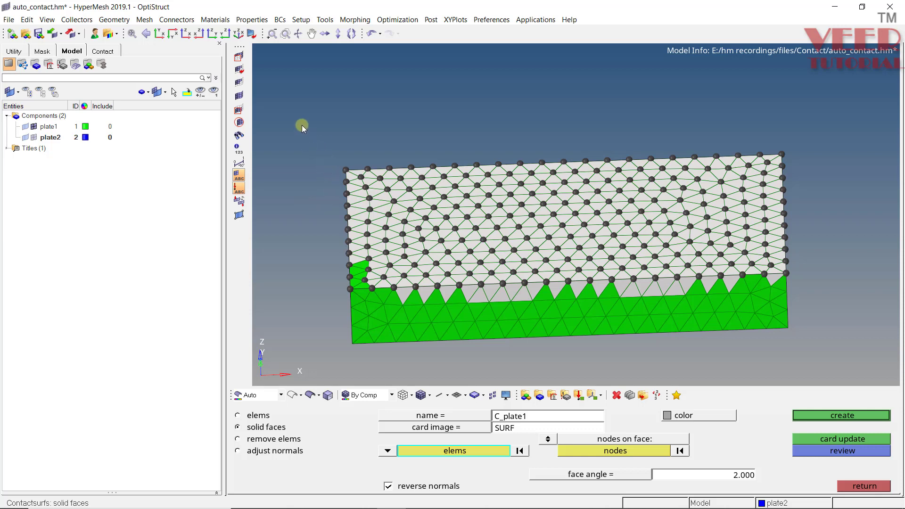
pyautogui.keyDown('shift'); pyautogui.moveTo(301, 125); pyautogui.dragTo(474, 332, button='right'); pyautogui.keyUp('shift')
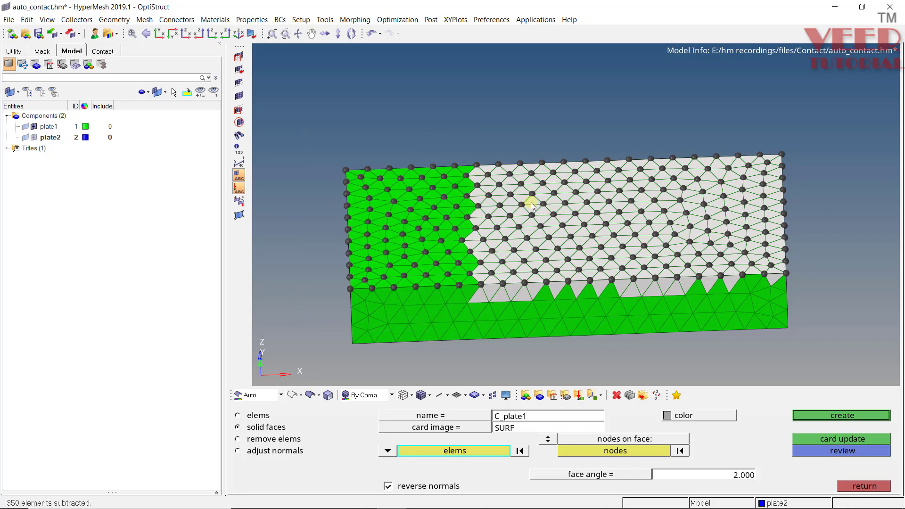
pyautogui.keyDown('shift'); pyautogui.moveTo(434, 149); pyautogui.dragTo(482, 340, button='right'); pyautogui.keyUp('shift')
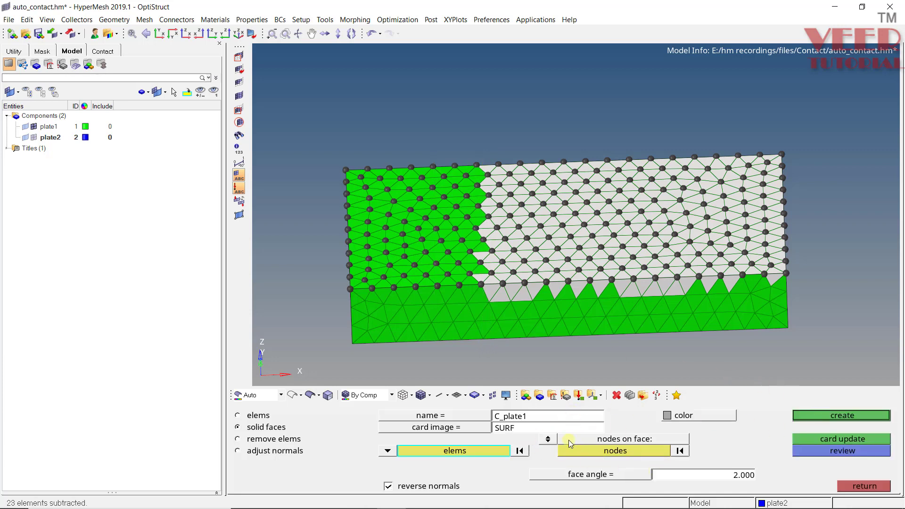
pyautogui.click(840, 415)
# - Set up element removal for contact surface C_plate1, with its elements picked individually instead of by faces
pyautogui.scroll(2, 507, 200)
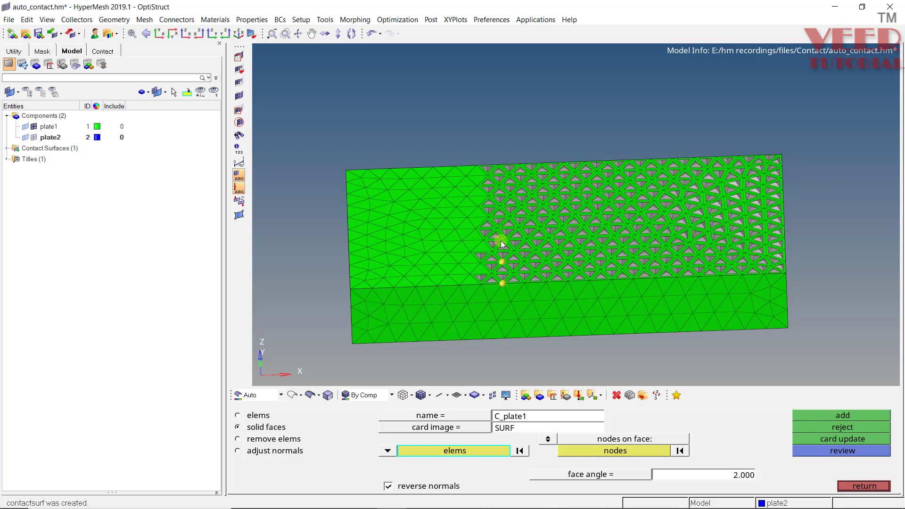
pyautogui.scroll(3, 501, 237)
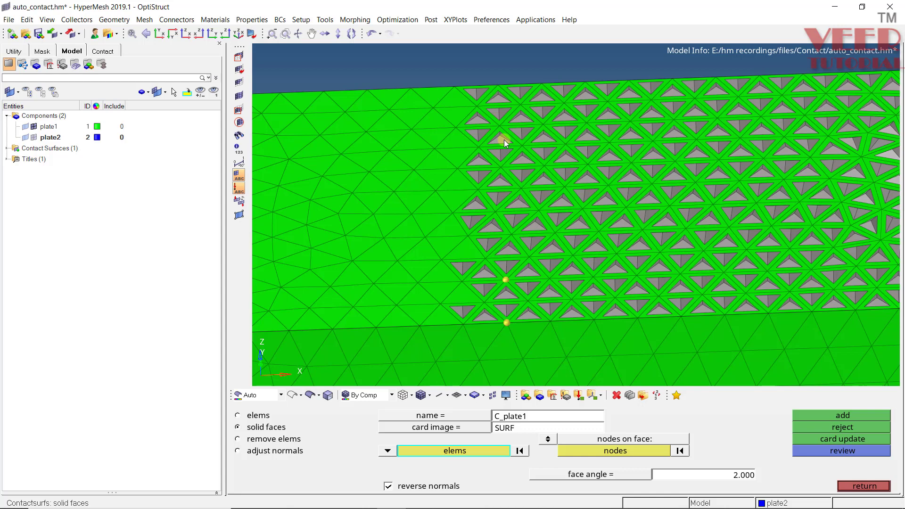
pyautogui.click(266, 442)
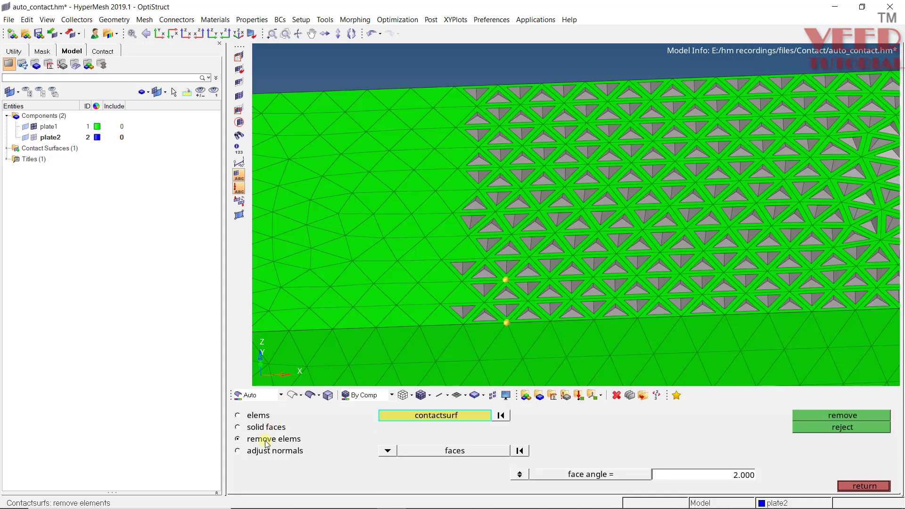
pyautogui.click(446, 417)
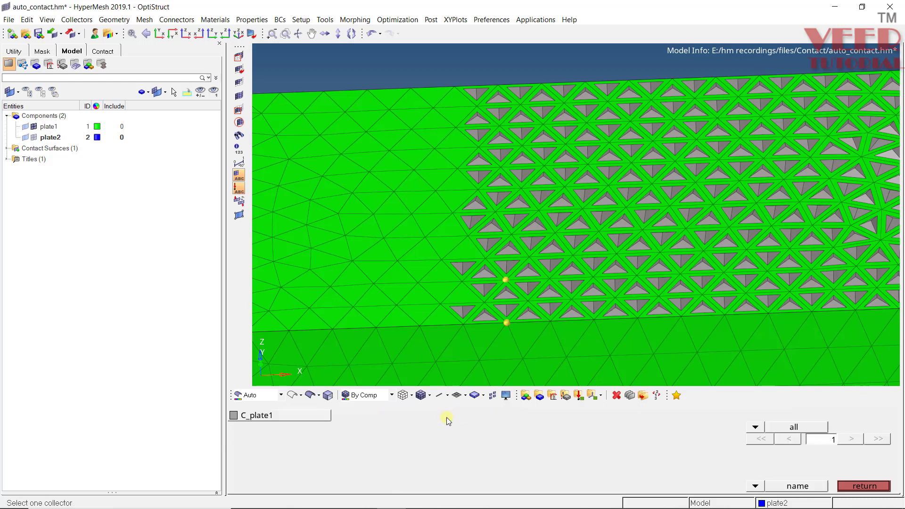
pyautogui.click(254, 415)
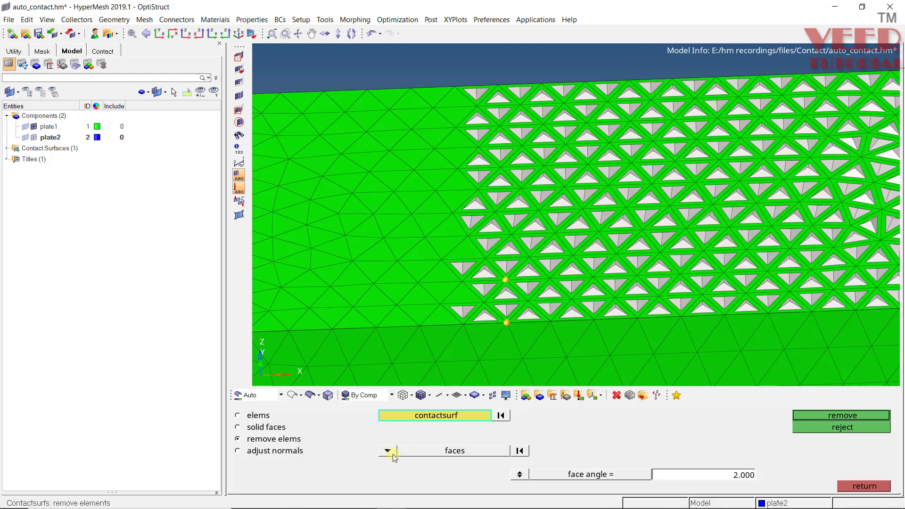
pyautogui.click(386, 452)
pyautogui.click(380, 439)
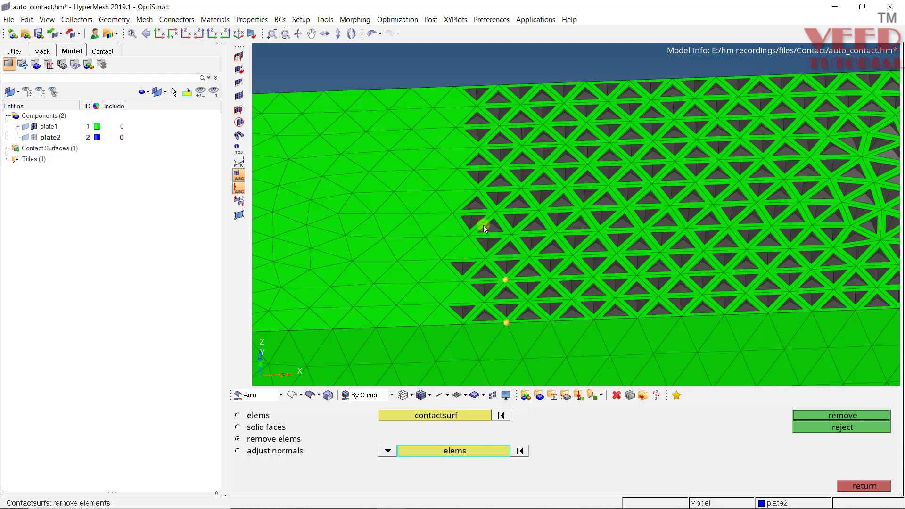
# - Select the jagged elements of C_plate1 that extend past the marked nodes and remove them from the contact surface
pyautogui.scroll(3, 485, 220)
pyautogui.click(442, 296)
pyautogui.scroll(-3, 448, 283)
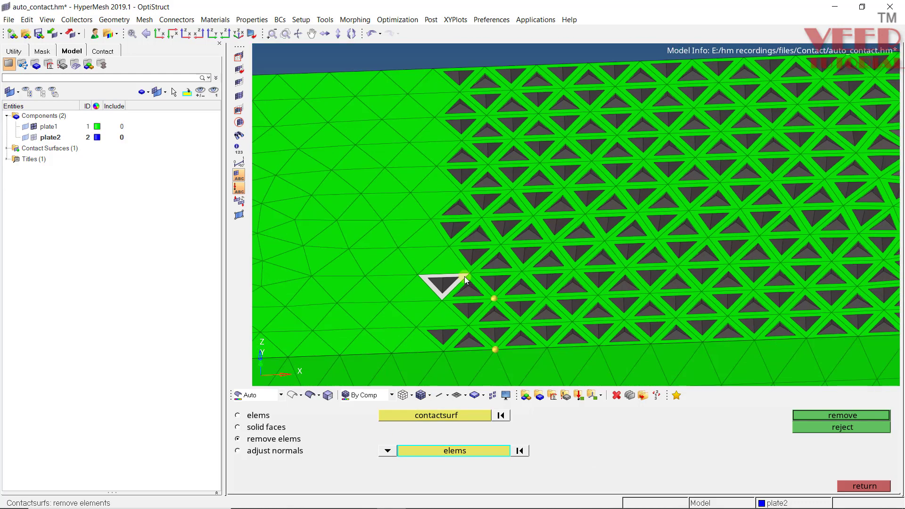
pyautogui.middleClick(470, 298)
pyautogui.moveTo(471, 298); pyautogui.dragTo(466, 367)
pyautogui.moveTo(480, 233)
pyautogui.mouseDown()
pyautogui.moveTo(476, 248)
pyautogui.moveTo(467, 240)
pyautogui.mouseUp()
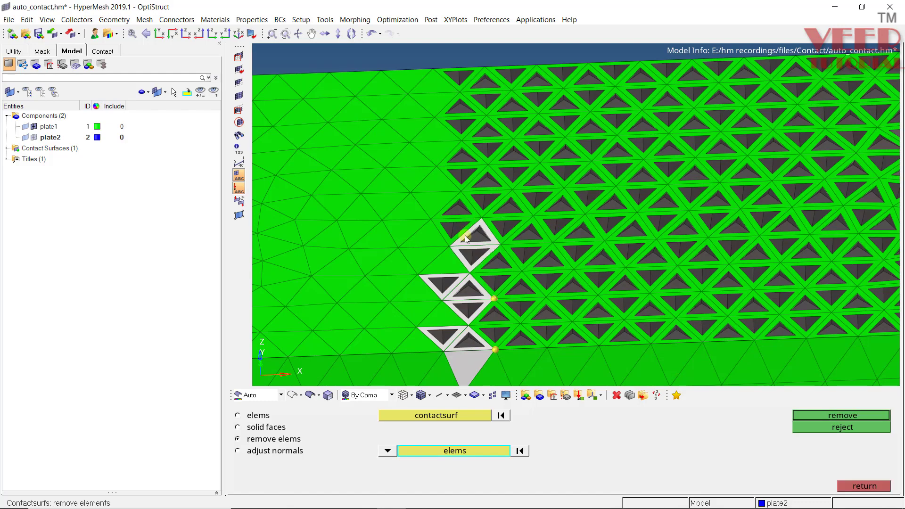
pyautogui.moveTo(460, 157)
pyautogui.mouseDown()
pyautogui.moveTo(464, 101)
pyautogui.moveTo(451, 225)
pyautogui.mouseUp()
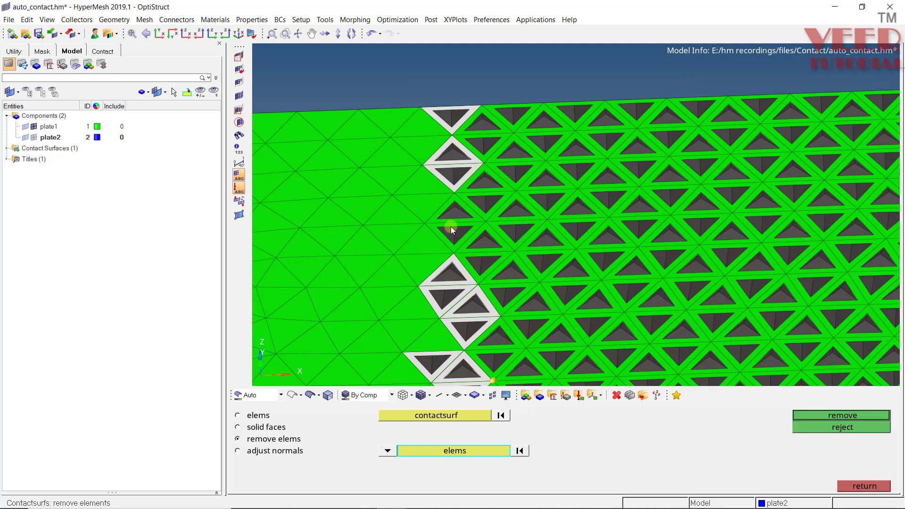
pyautogui.press('f')
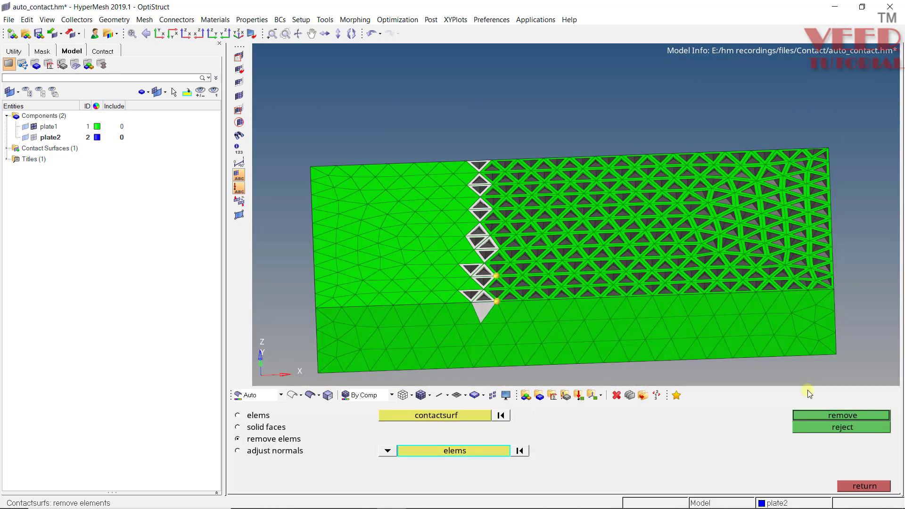
pyautogui.click(853, 417)
pyautogui.scroll(2, 507, 231)
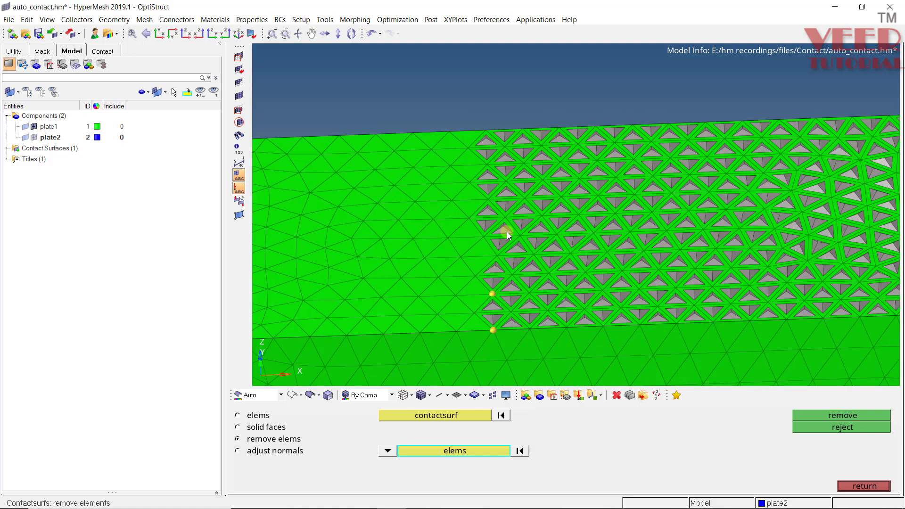
pyautogui.scroll(2, 465, 146)
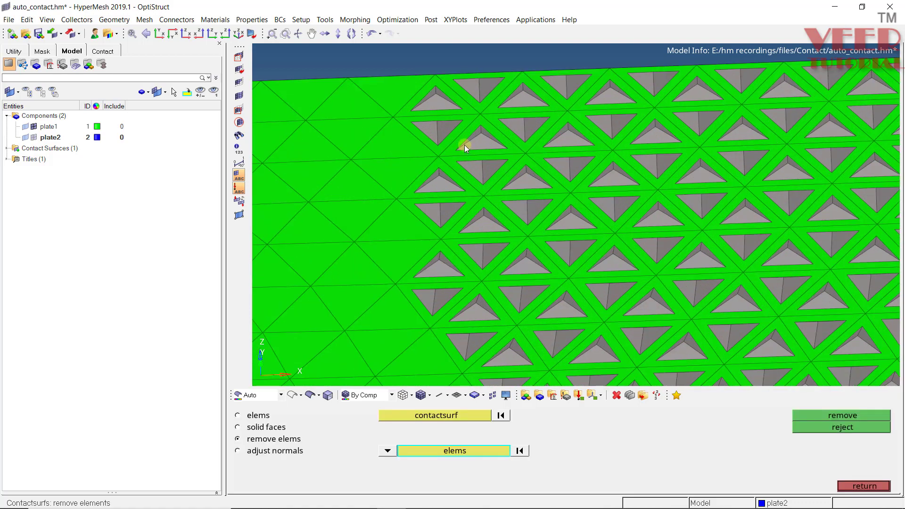
pyautogui.scroll(-2, 477, 161)
pyautogui.click(864, 487)
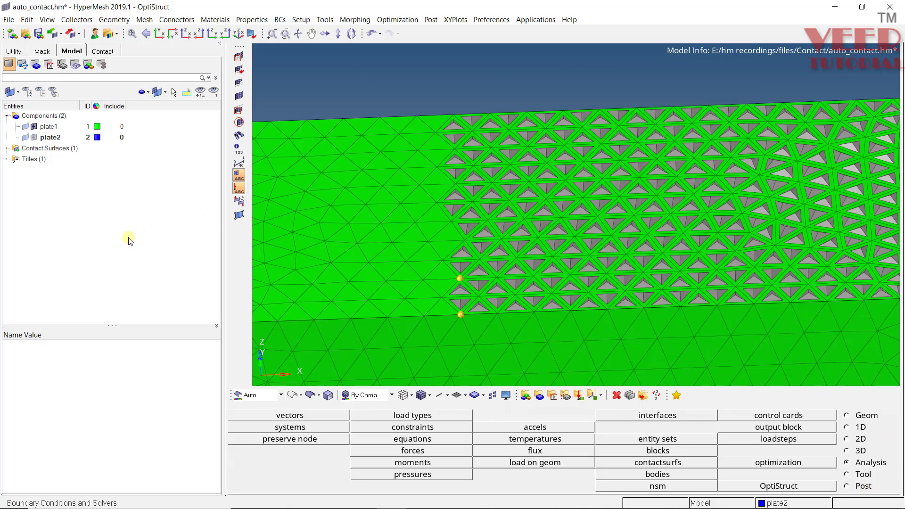
# - Hide plate1's elements and display plate2's elements together with contact surface C_plate1, seen from the opposite side
pyautogui.click(6, 149)
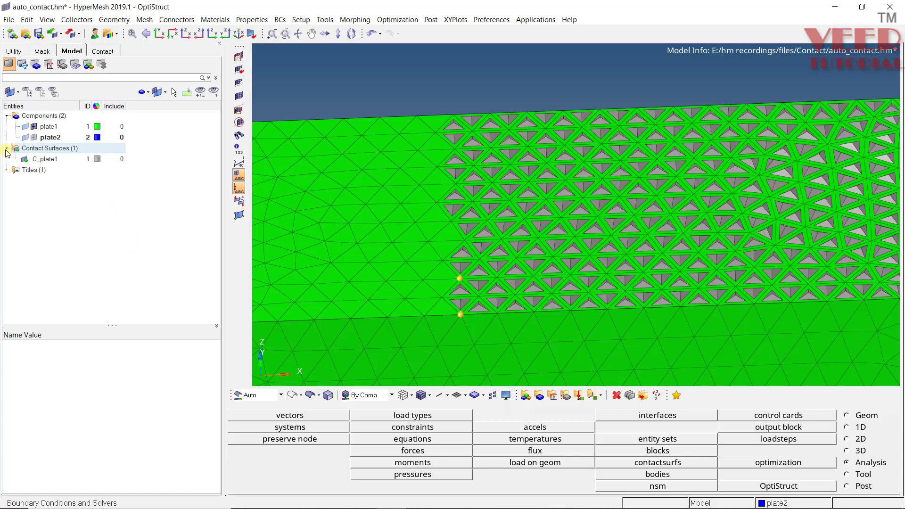
pyautogui.click(44, 158)
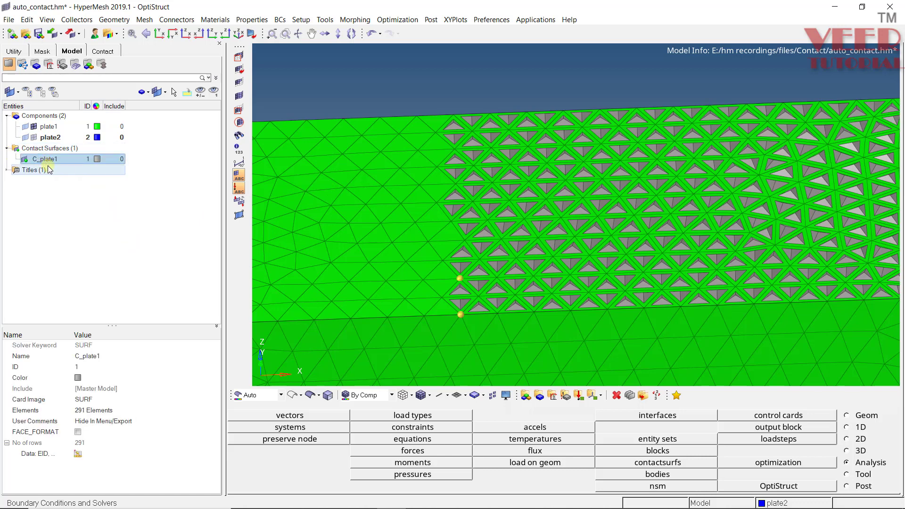
pyautogui.click(35, 127)
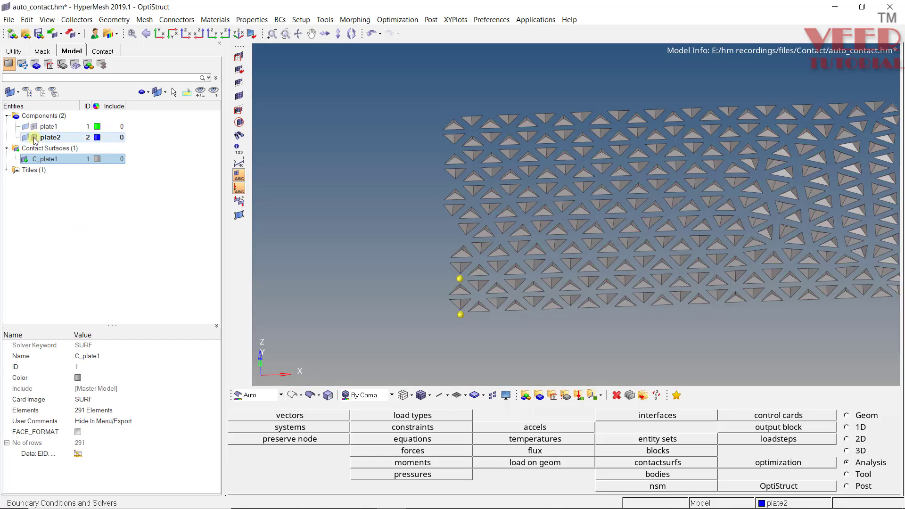
pyautogui.click(35, 138)
pyautogui.press('f')
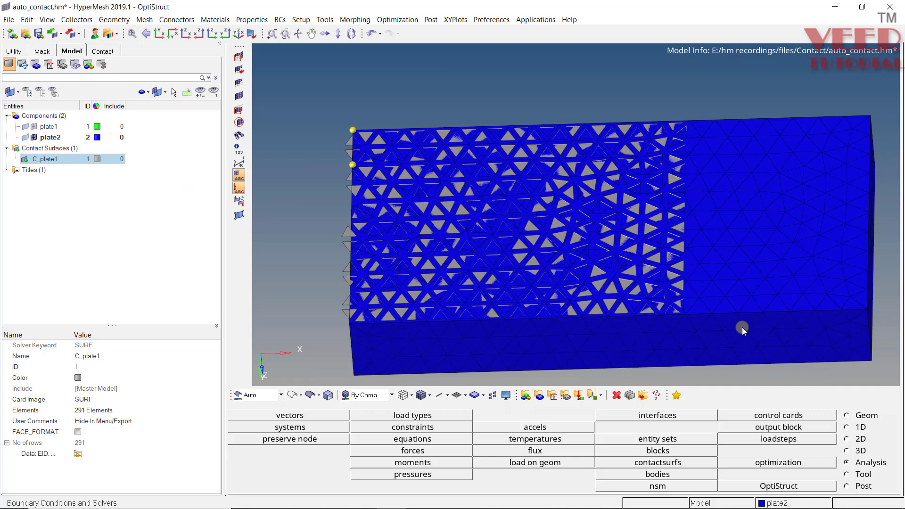
# - Add a temporary node on plate2's edge where C_plate1 ends, and hide contact surface C_plate1
pyautogui.hotkey('shift', 'F2')
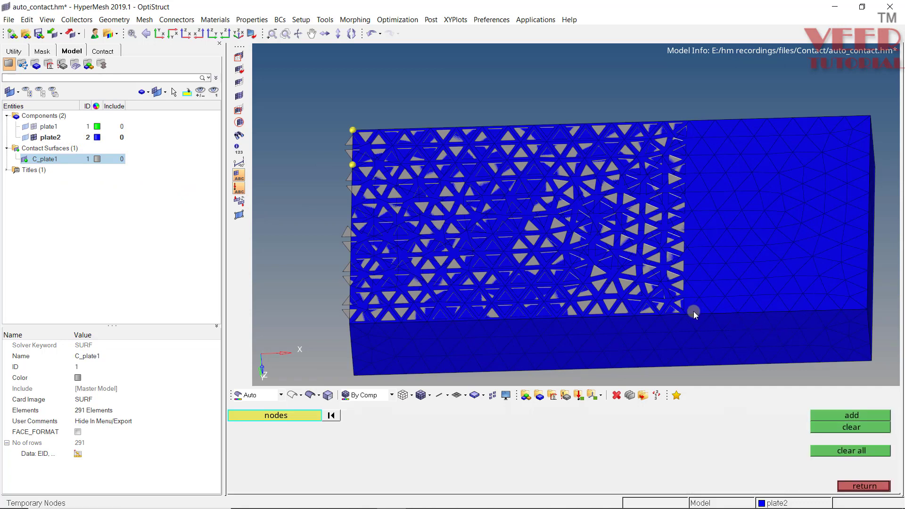
pyautogui.scroll(3, 688, 315)
pyautogui.click(679, 323)
pyautogui.click(825, 415)
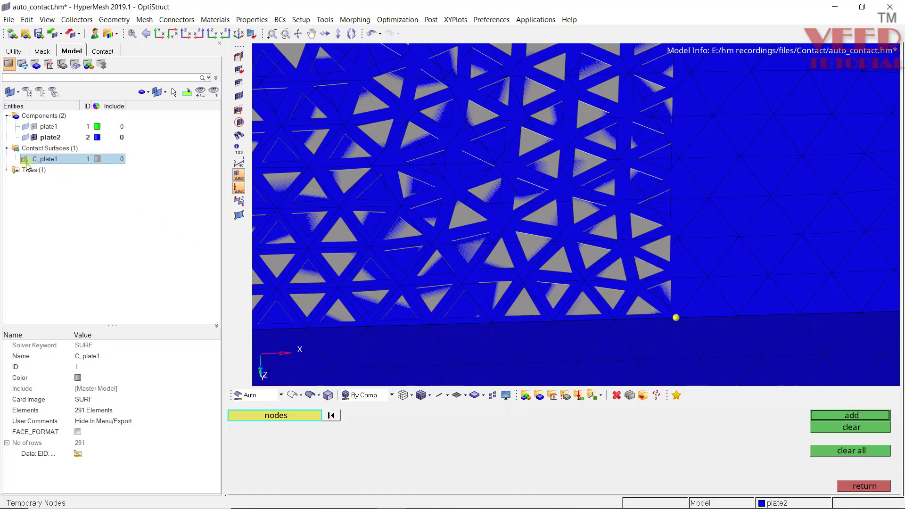
pyautogui.scroll(-5, 529, 284)
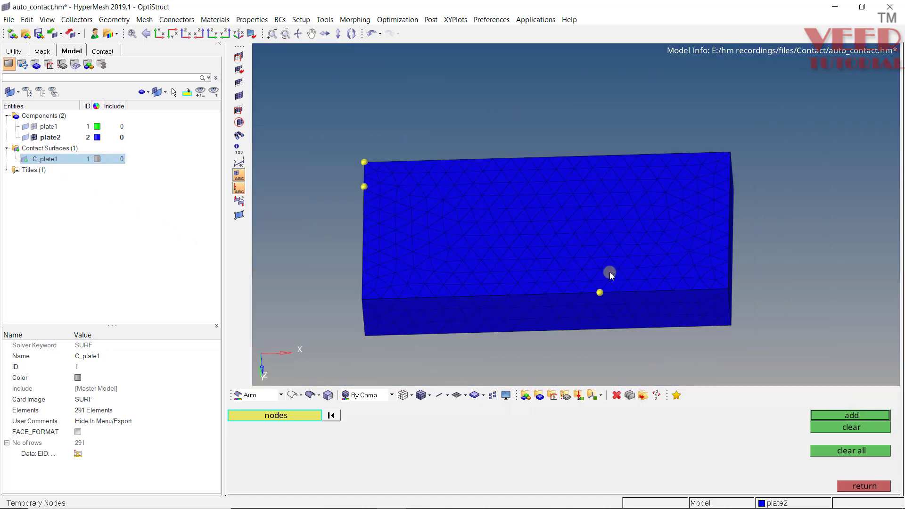
# - Begin a new solid-face contact surface named C_plate2 with the SURF card image
pyautogui.click(863, 486)
pyautogui.click(658, 462)
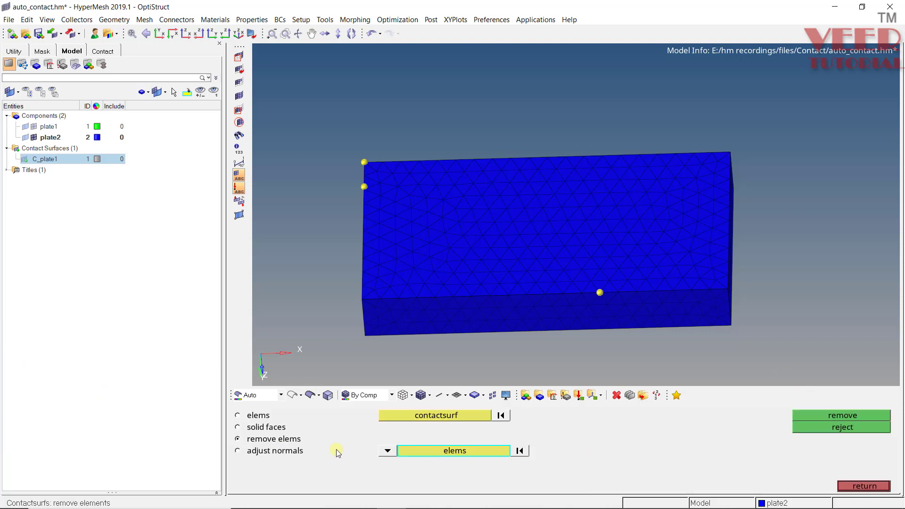
pyautogui.click(261, 428)
pyautogui.click(535, 416)
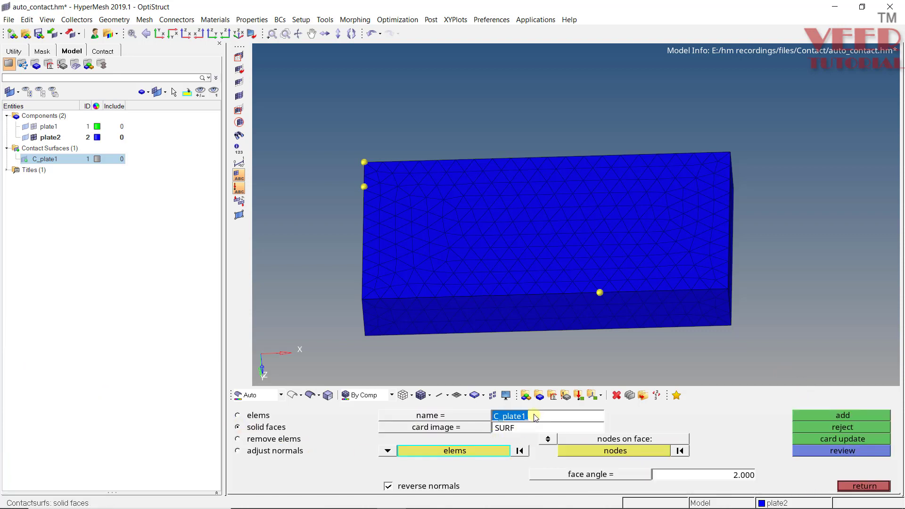
pyautogui.press('BackSpace')
pyautogui.write('2')
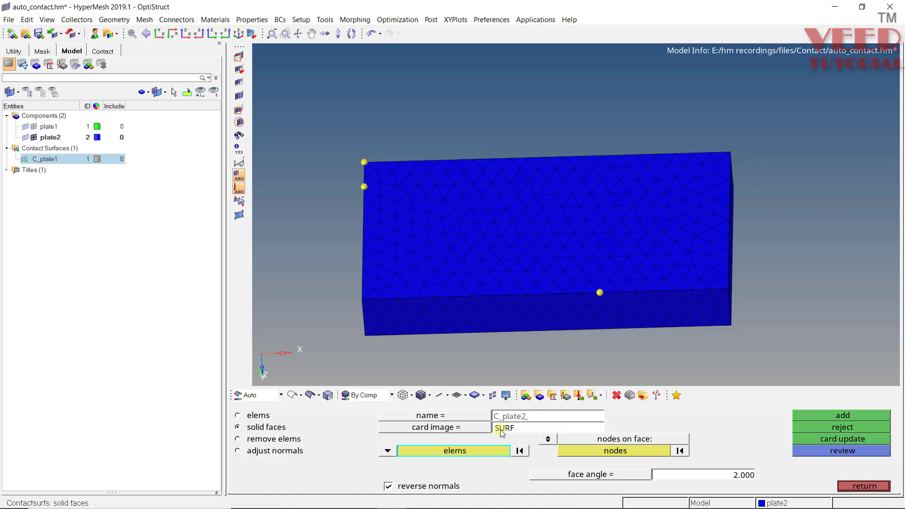
# - Select plate2's entire contact-side face as 3D faces and switch the selection to individual elements
pyautogui.click(387, 451)
pyautogui.click(380, 462)
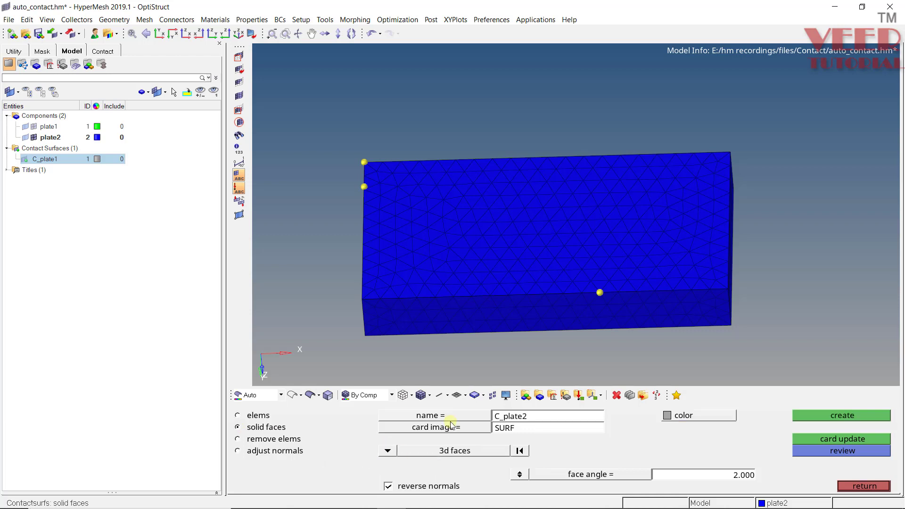
pyautogui.click(627, 262)
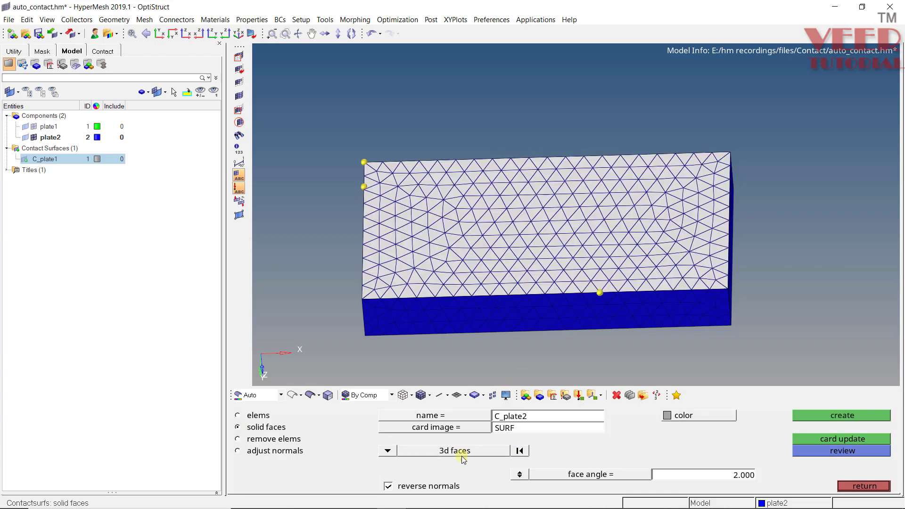
pyautogui.click(388, 452)
pyautogui.click(379, 449)
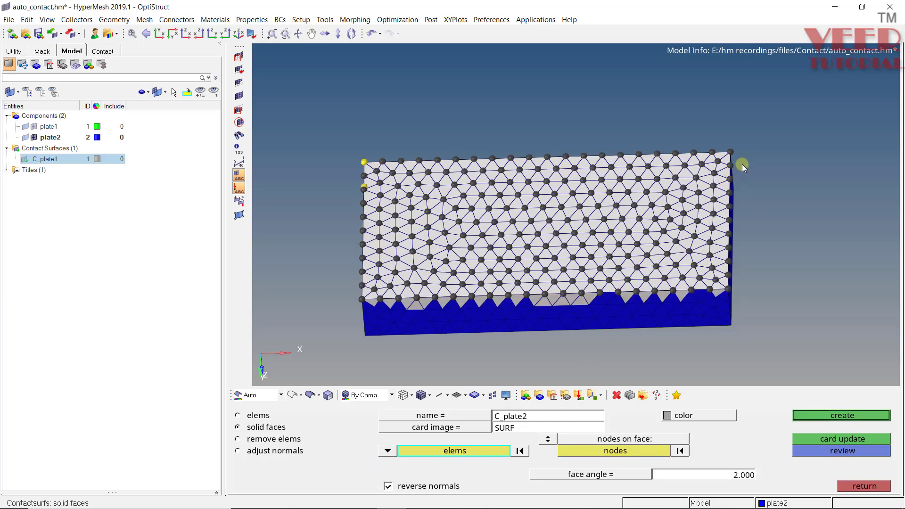
# - Deselect plate2's elements beyond the marked node and create contact surface C_plate2 from the remaining overlap elements
pyautogui.keyDown('shift'); pyautogui.moveTo(766, 118); pyautogui.dragTo(607, 346, button='right'); pyautogui.keyUp('shift')
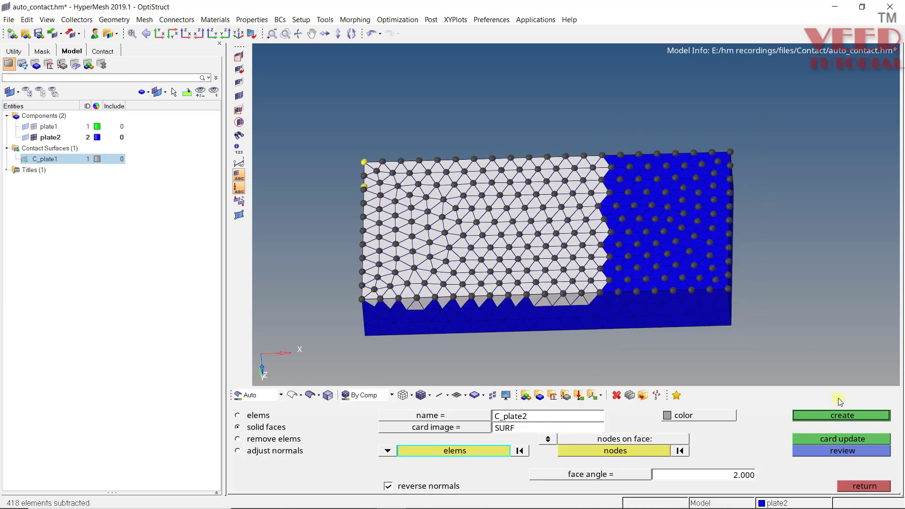
pyautogui.click(842, 415)
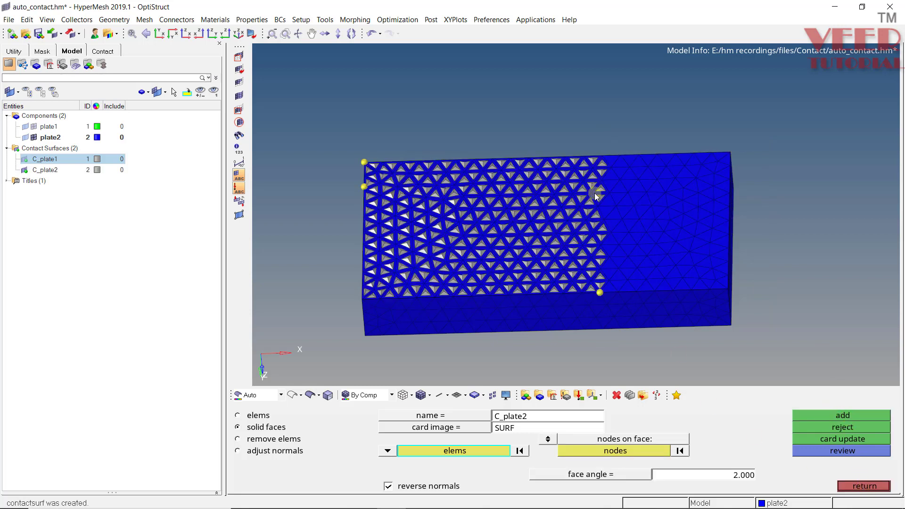
pyautogui.scroll(1, 609, 189)
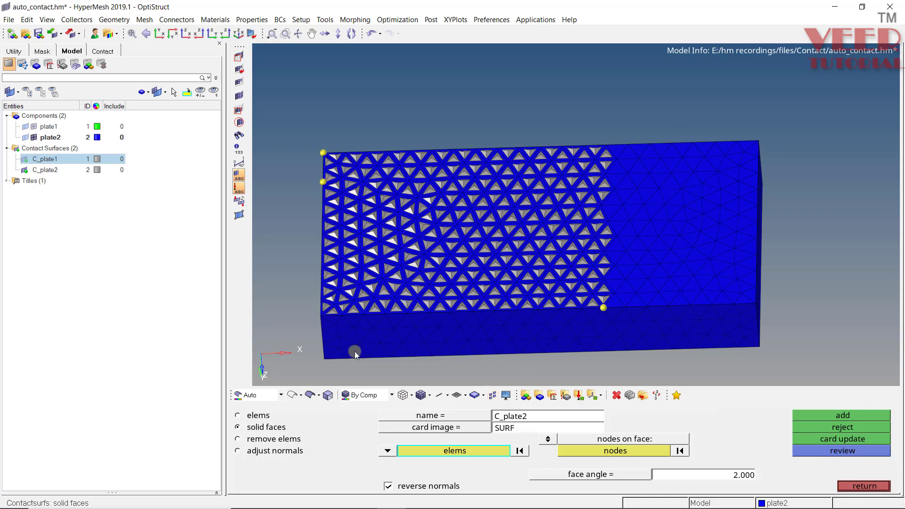
# - Show C_plate1 again and examine both contact surfaces on plate2's overlap from an angled view
pyautogui.click(262, 451)
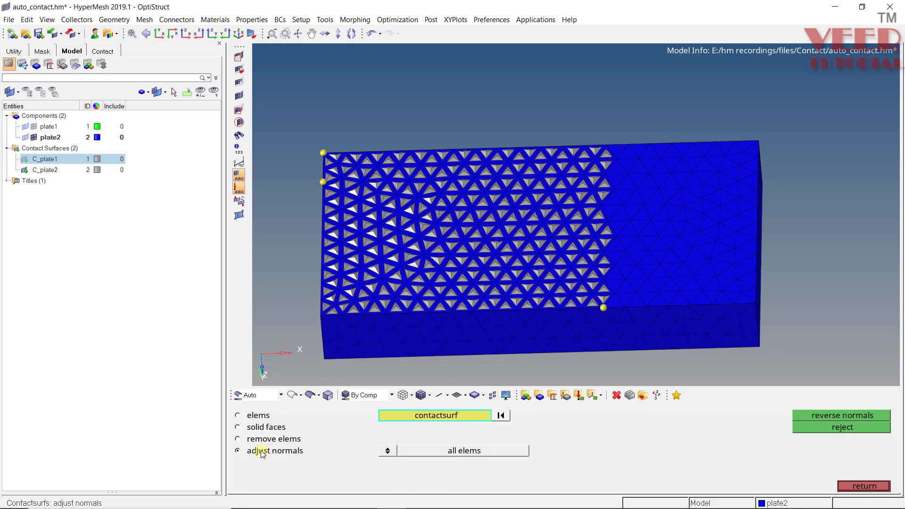
pyautogui.click(859, 485)
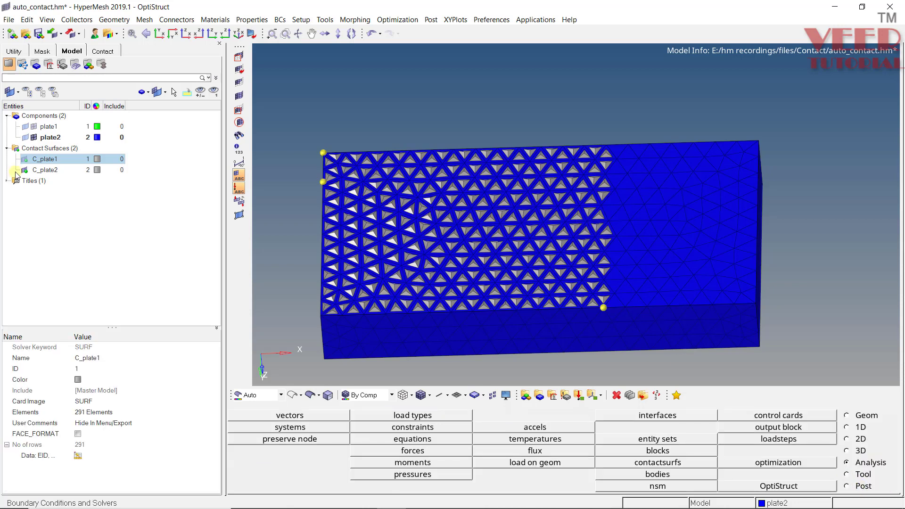
pyautogui.keyDown('ctrl'); pyautogui.moveTo(569, 285); pyautogui.dragTo(518, 274); pyautogui.keyUp('ctrl')
pyautogui.scroll(5, 519, 277)
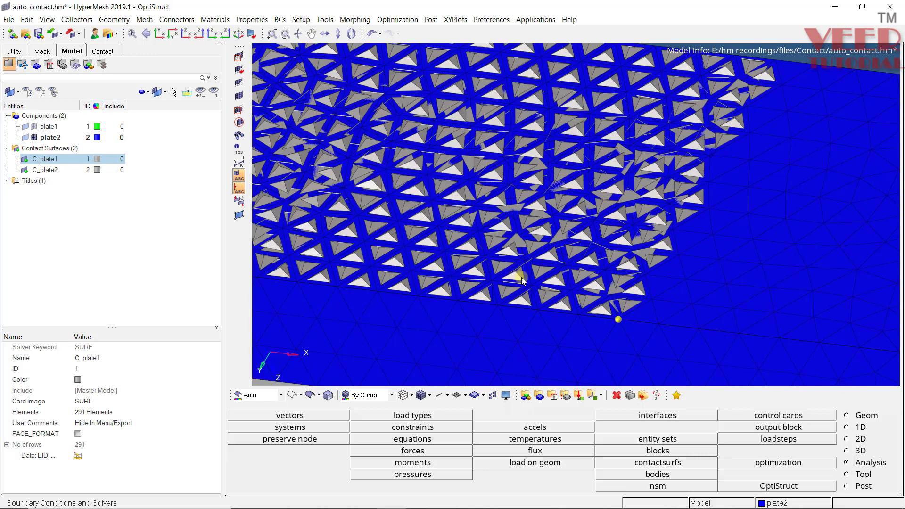
pyautogui.scroll(-5, 504, 226)
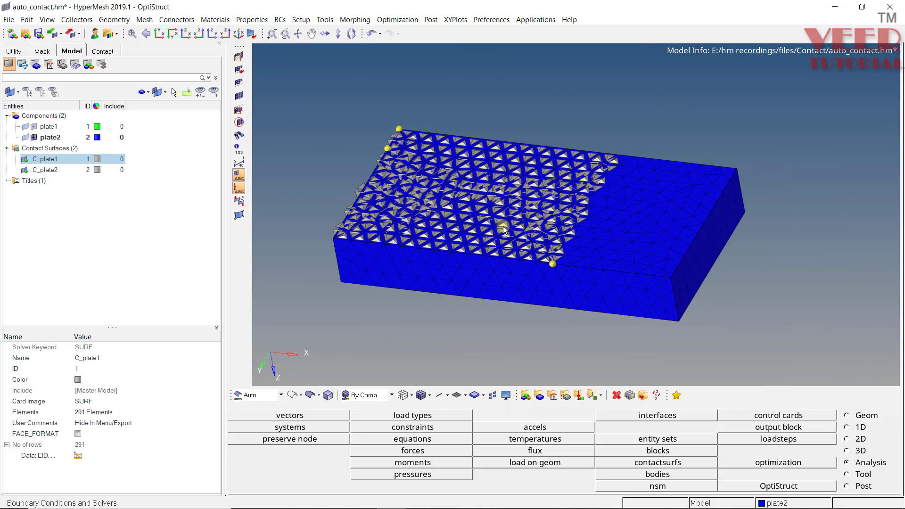
# - Color contact surface C_plate2 orange and contact surface C_plate1 magenta
pyautogui.click(97, 169)
pyautogui.click(98, 169)
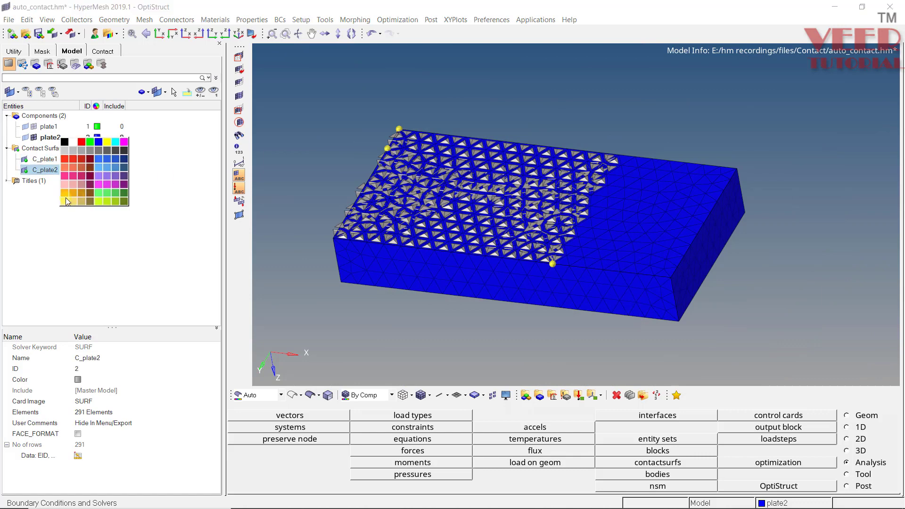
pyautogui.click(66, 191)
pyautogui.click(97, 159)
pyautogui.click(97, 159)
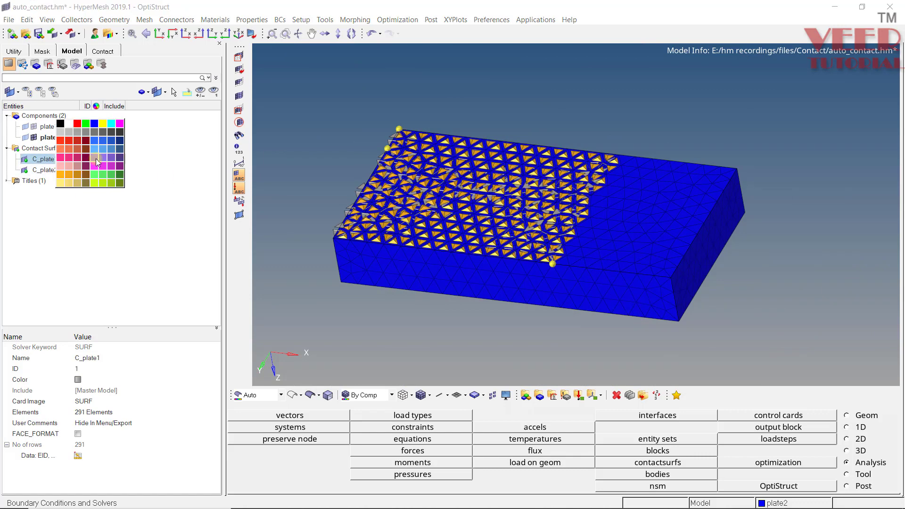
pyautogui.click(94, 165)
# - Hide plate2's elements and inspect the overlap of contact surfaces C_plate1 and C_plate2
pyautogui.keyDown('ctrl'); pyautogui.moveTo(426, 172); pyautogui.dragTo(472, 250); pyautogui.keyUp('ctrl')
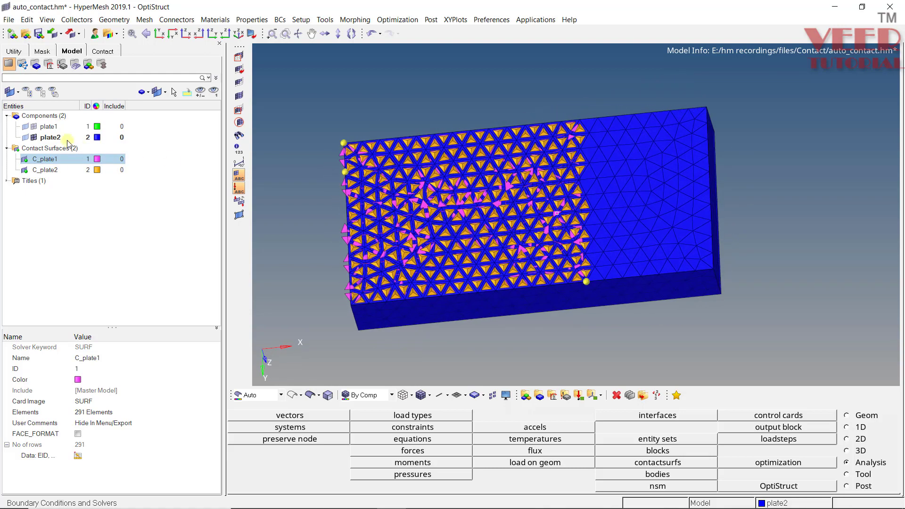
pyautogui.click(33, 138)
pyautogui.scroll(4, 465, 166)
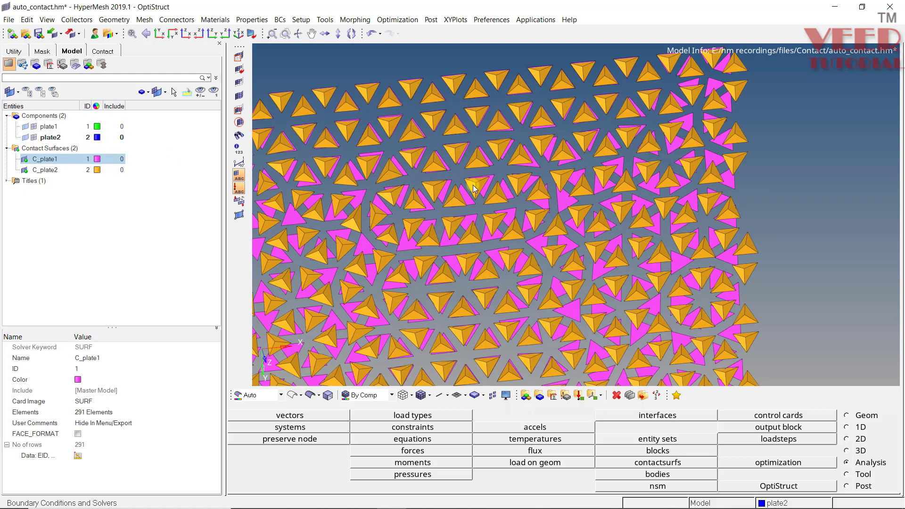
pyautogui.scroll(-6, 485, 173)
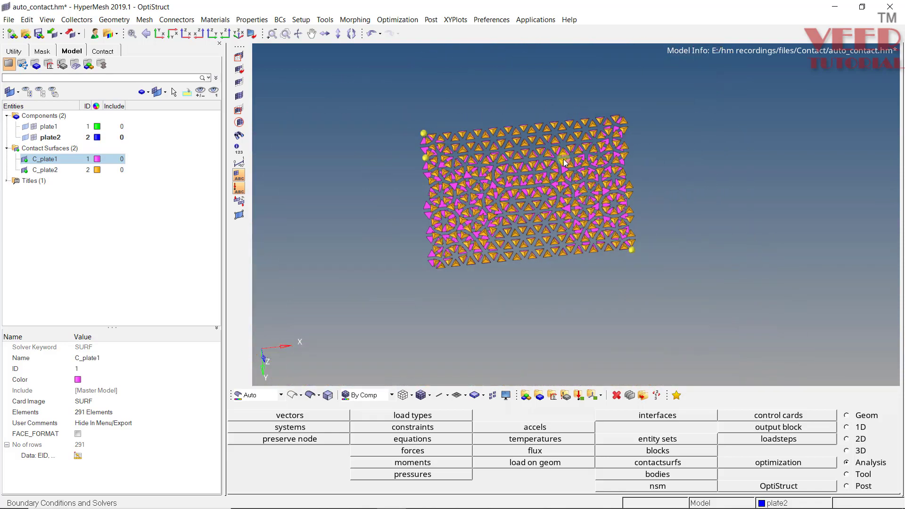
pyautogui.scroll(1, 513, 203)
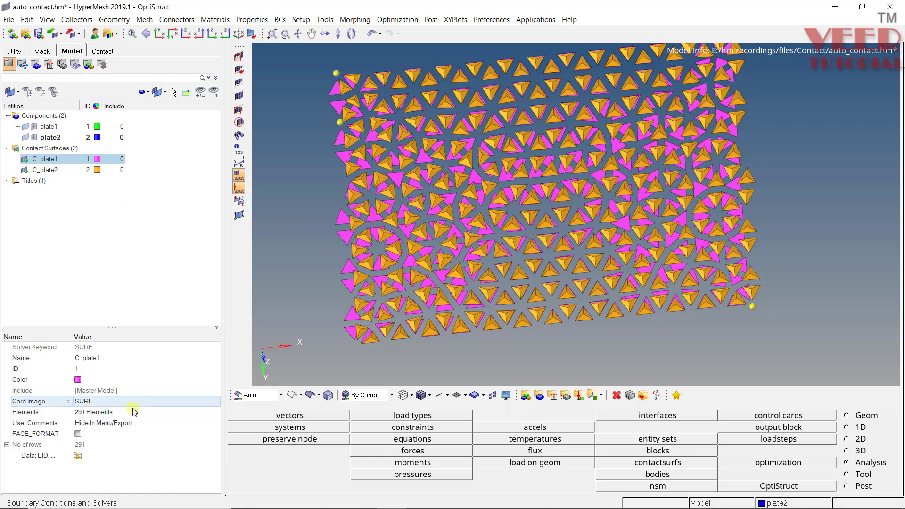
pyautogui.click(47, 169)
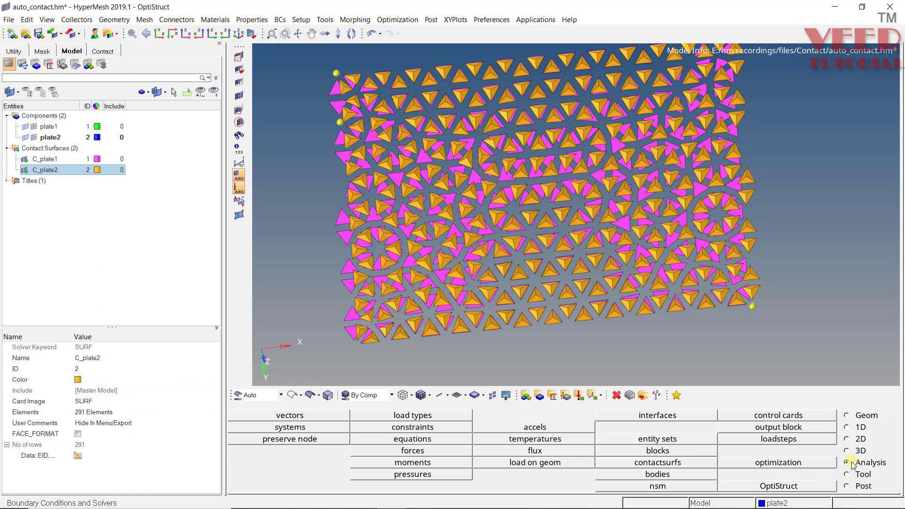
# - Create an interface named Tie_contact of type TIE and select it in the model's groups
pyautogui.click(656, 417)
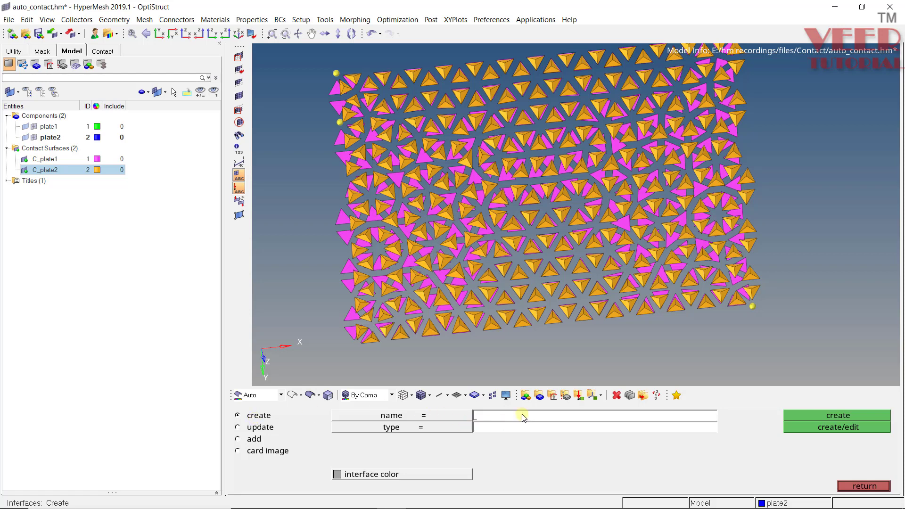
pyautogui.write('e_')
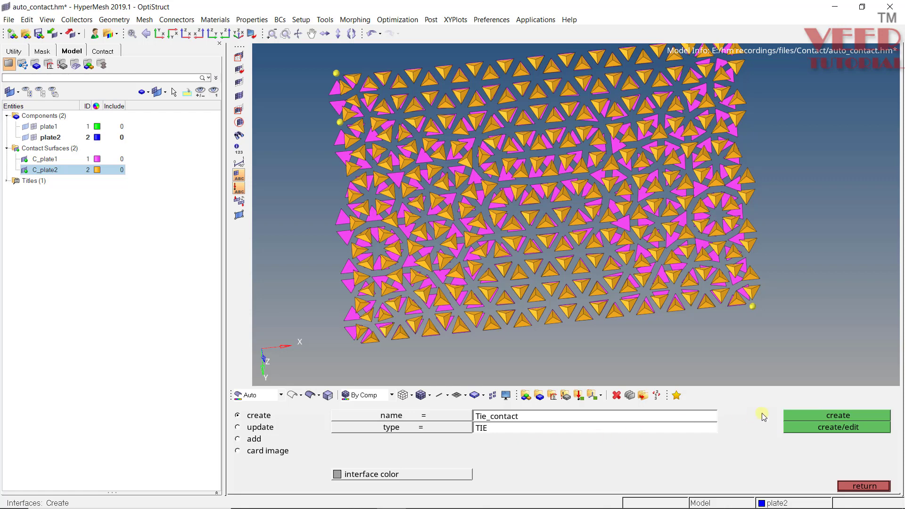
pyautogui.click(839, 414)
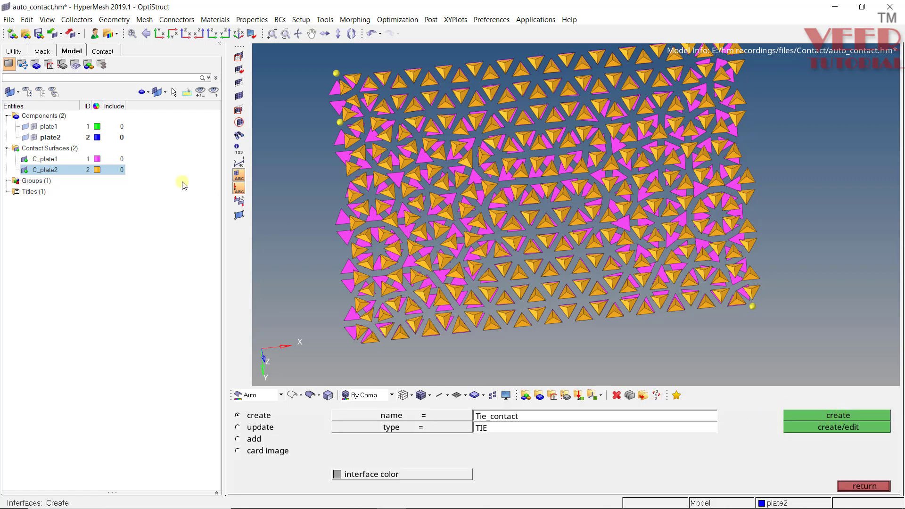
pyautogui.click(6, 181)
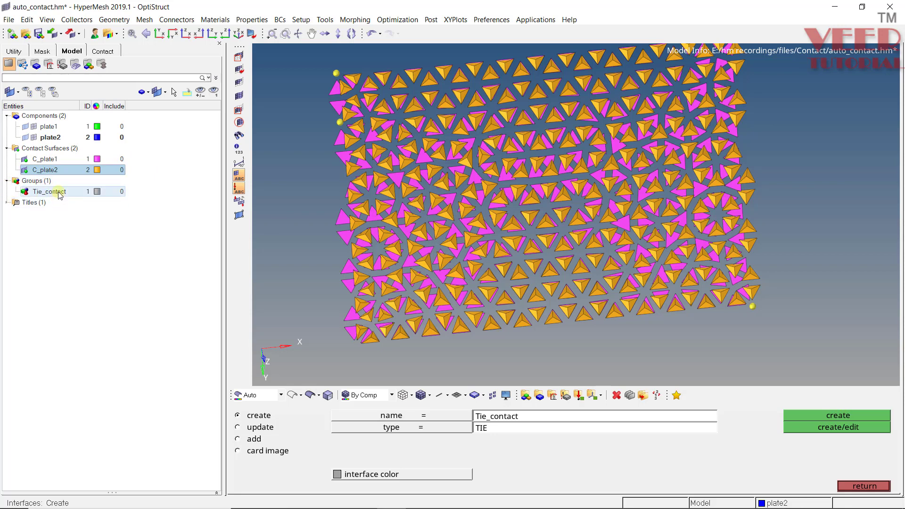
pyautogui.click(49, 192)
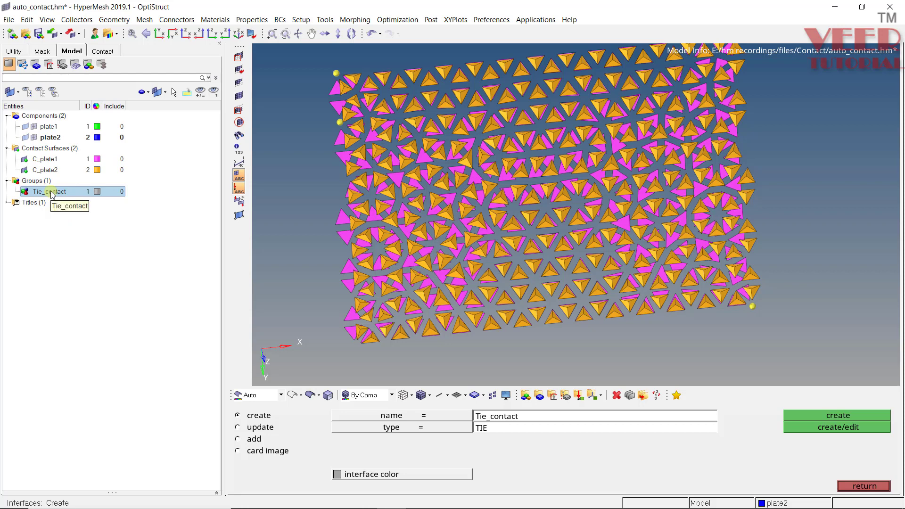
# - Choose Tie_contact for adding surfaces and select contact surface C_plate1 as its master, using the csurfs definition
pyautogui.click(255, 439)
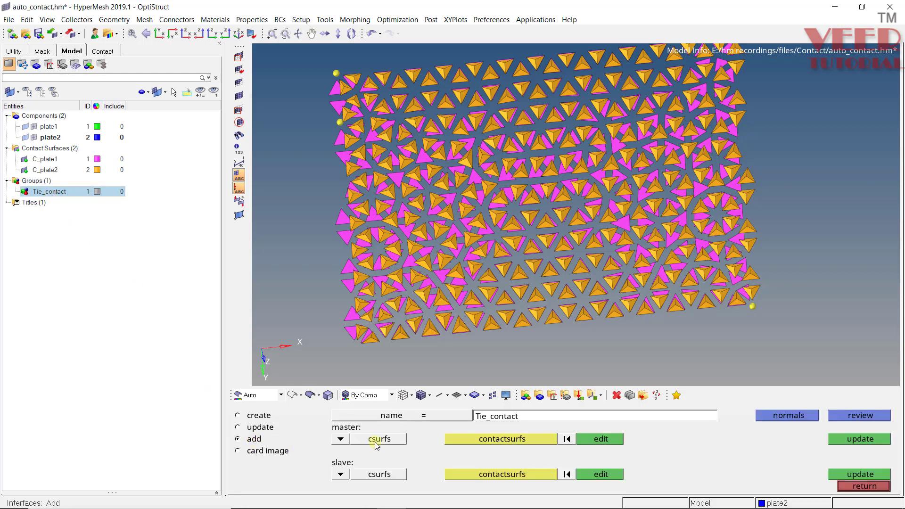
pyautogui.click(439, 415)
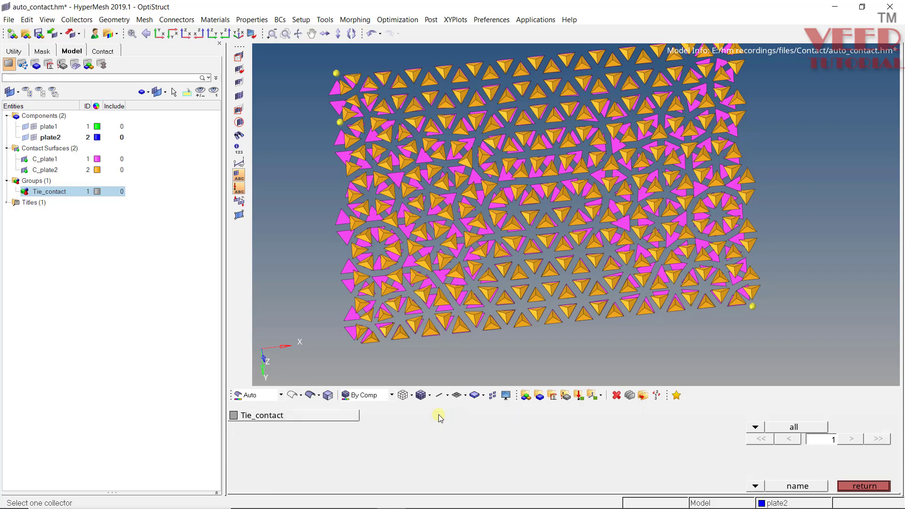
pyautogui.click(258, 417)
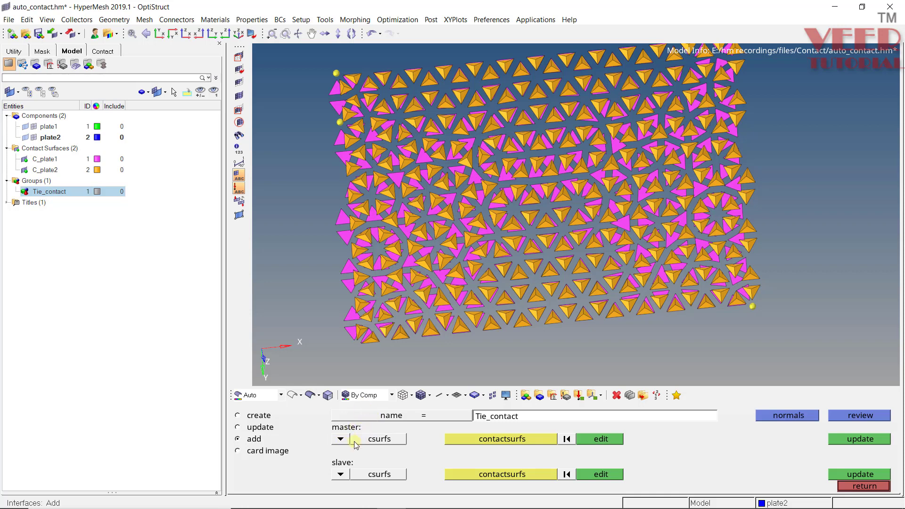
pyautogui.click(339, 439)
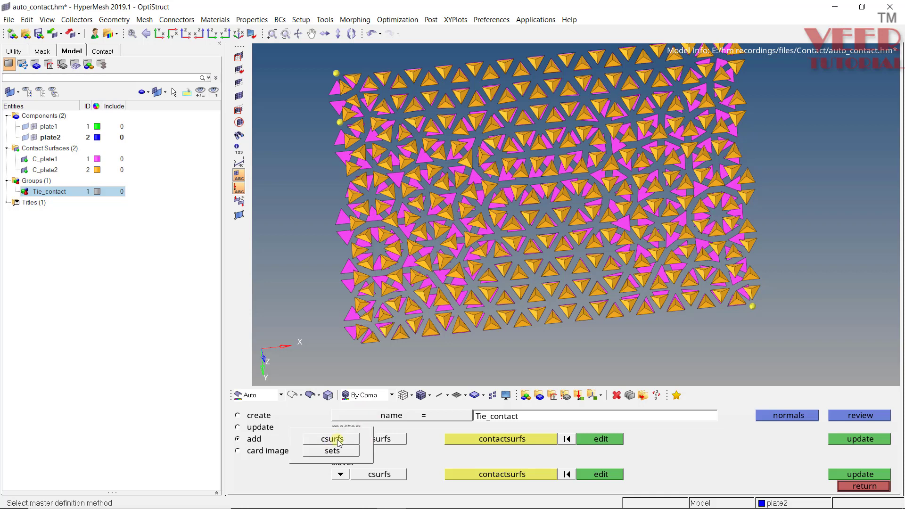
pyautogui.click(332, 439)
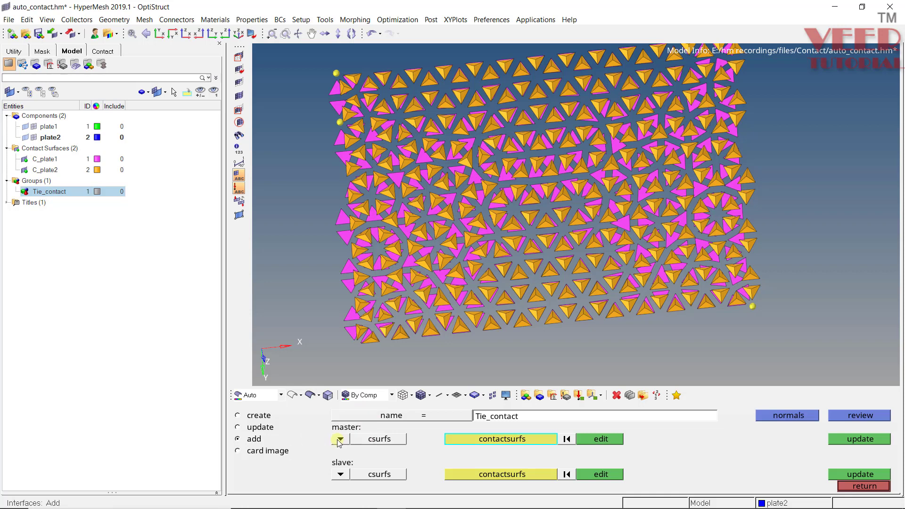
pyautogui.click(517, 440)
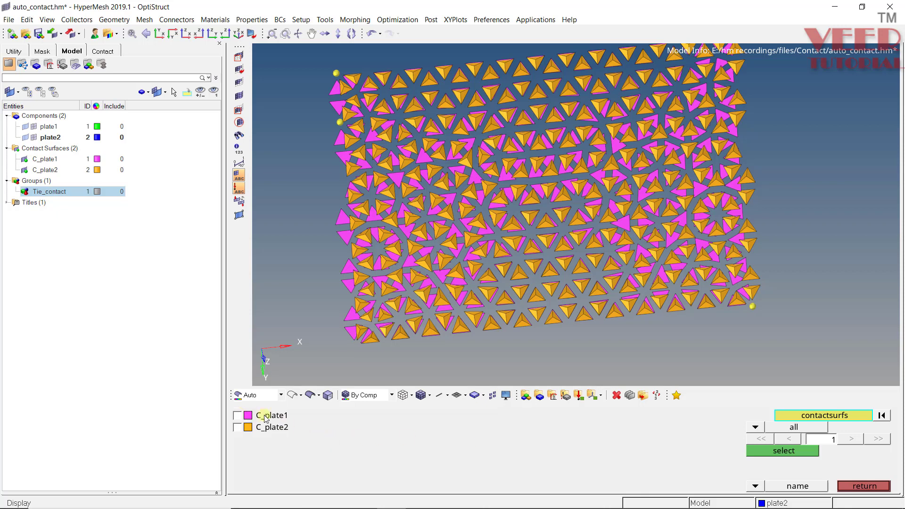
pyautogui.click(238, 415)
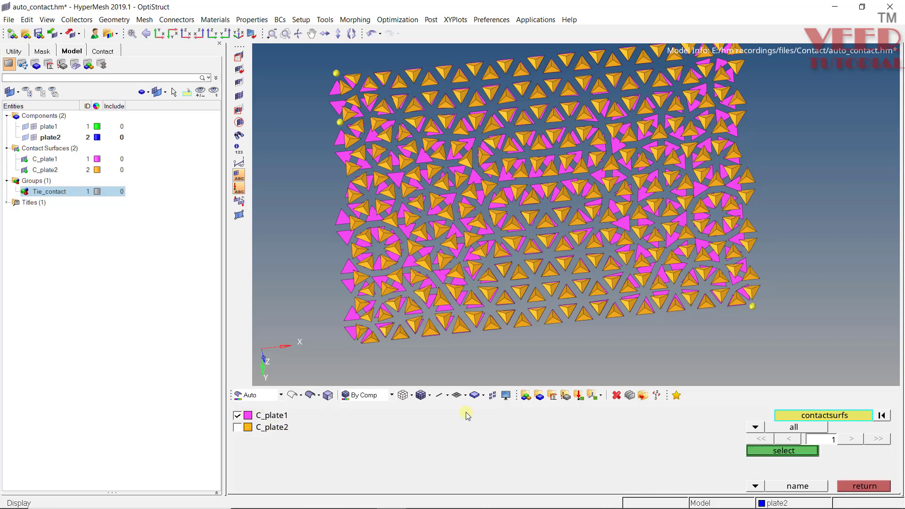
pyautogui.click(761, 452)
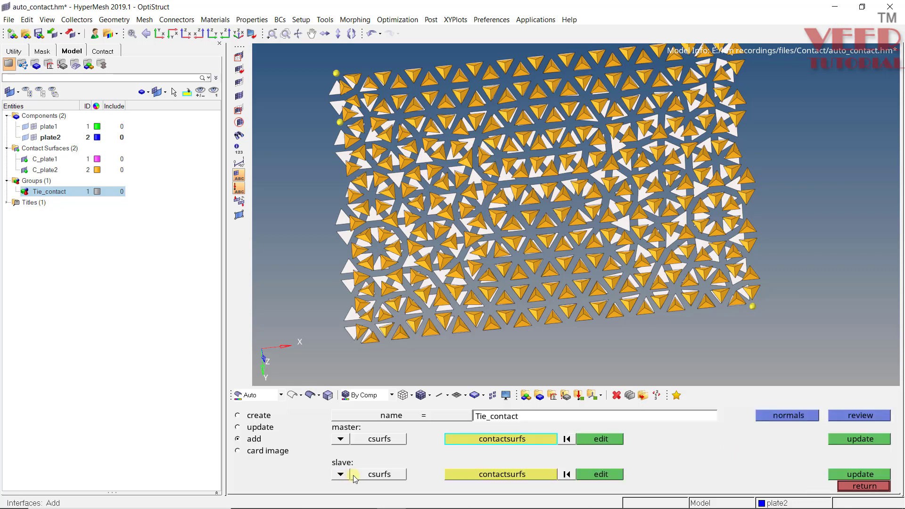
# - Select C_plate2 as the slave contact surface and update the master definition of Tie_contact
pyautogui.click(509, 474)
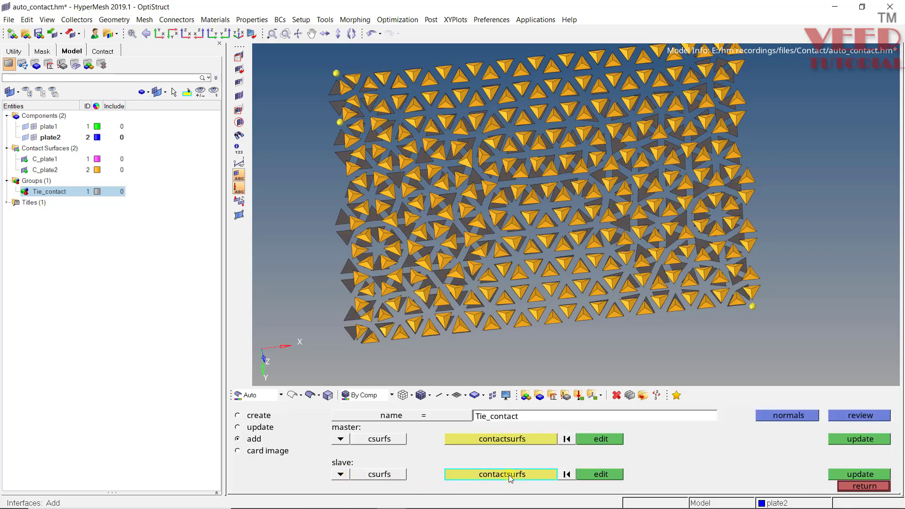
pyautogui.click(508, 474)
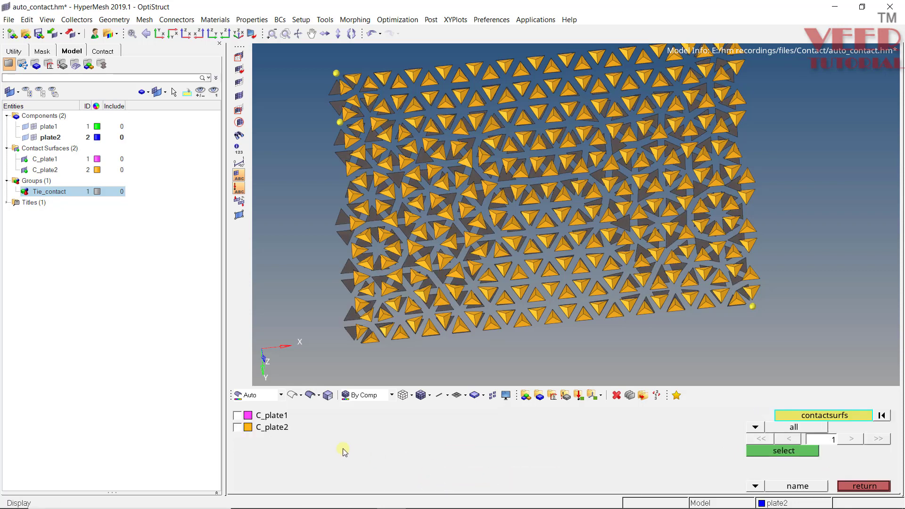
pyautogui.click(239, 427)
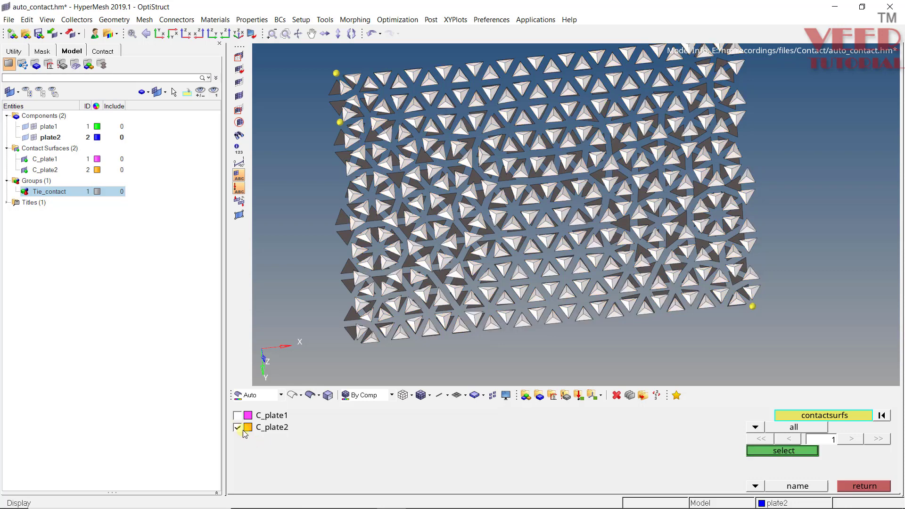
pyautogui.click(800, 451)
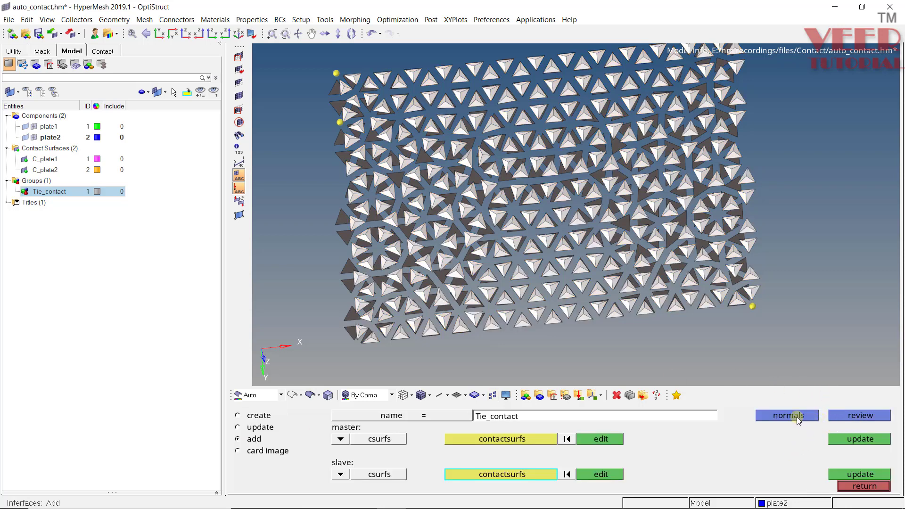
pyautogui.click(859, 441)
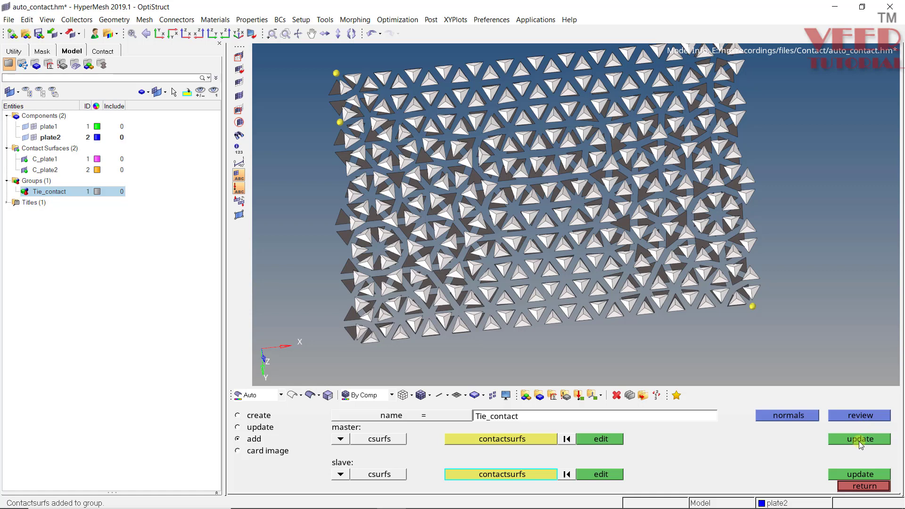
pyautogui.click(871, 487)
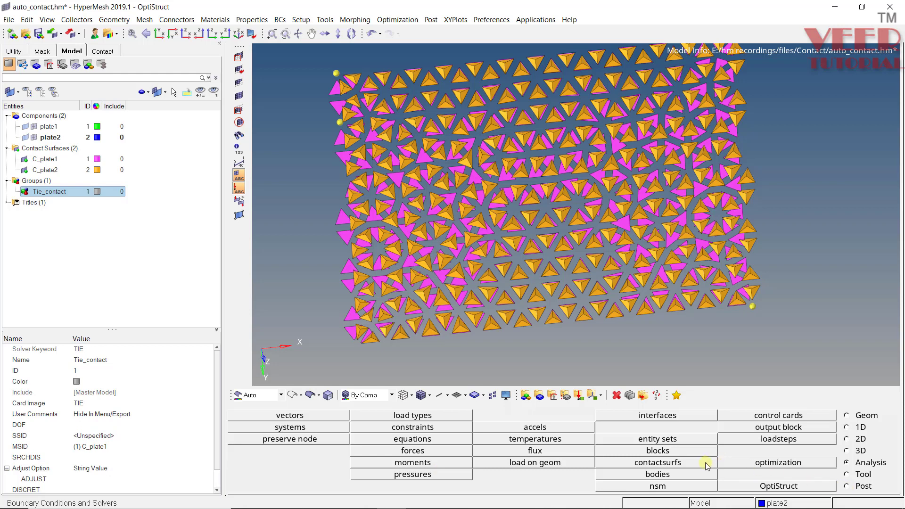
# - Reopen Tie_contact, select C_plate2 as its slave contact surface, and update both the master and slave definitions
pyautogui.click(677, 417)
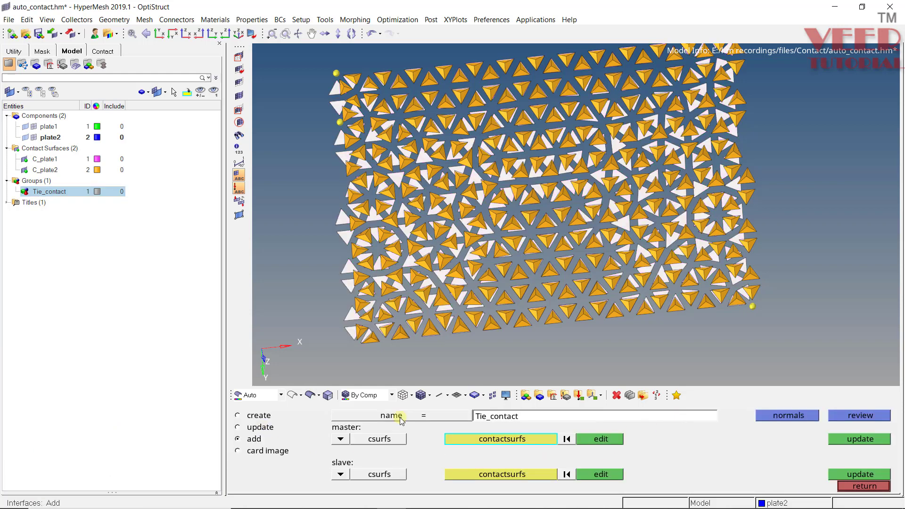
pyautogui.click(384, 416)
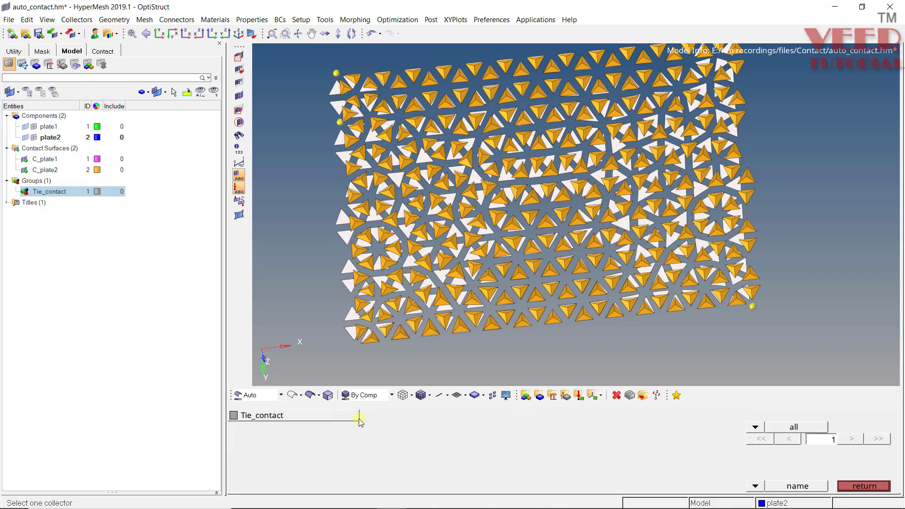
pyautogui.click(293, 418)
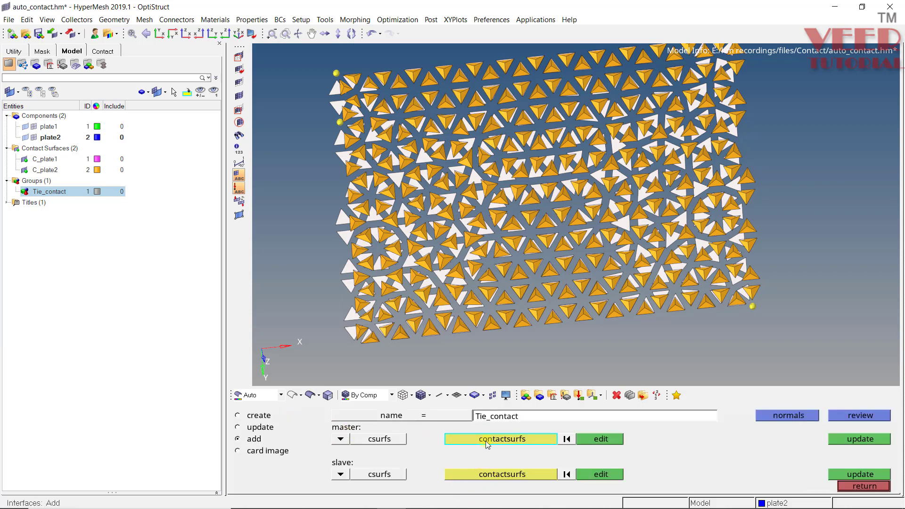
pyautogui.click(502, 474)
pyautogui.click(502, 474)
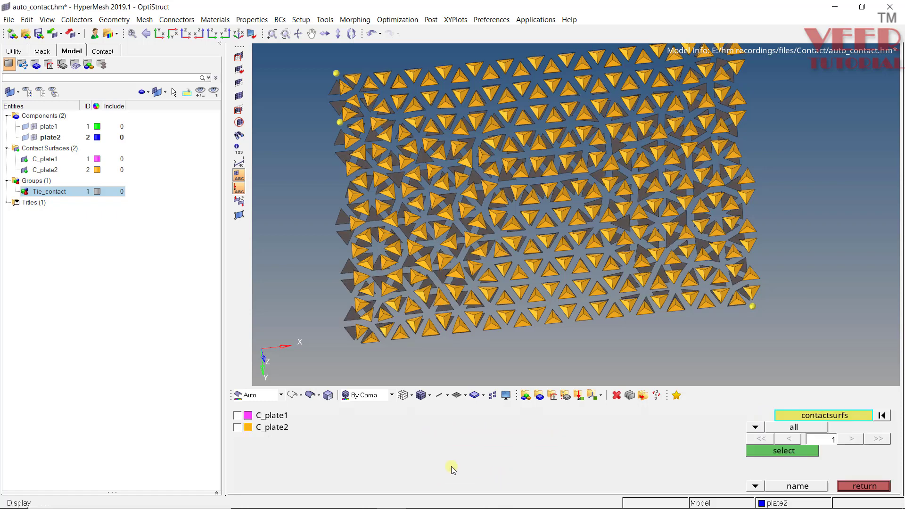
pyautogui.click(236, 427)
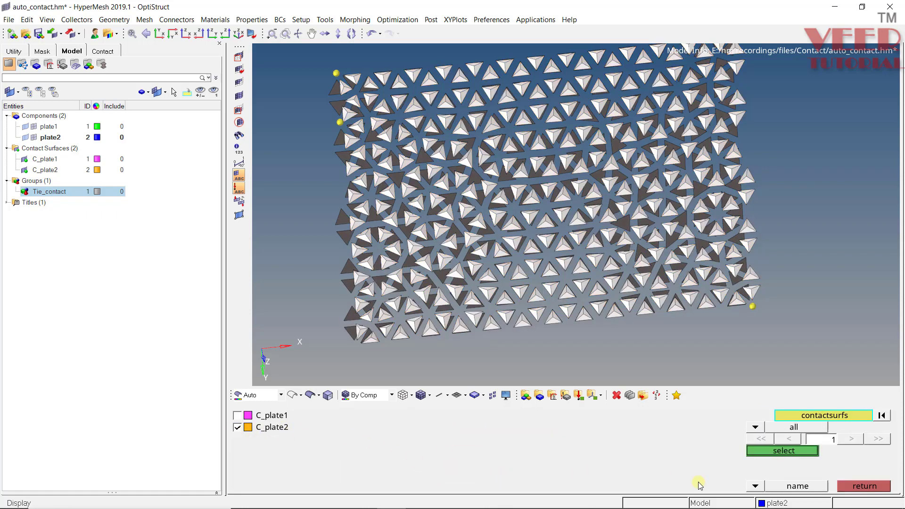
pyautogui.click(779, 452)
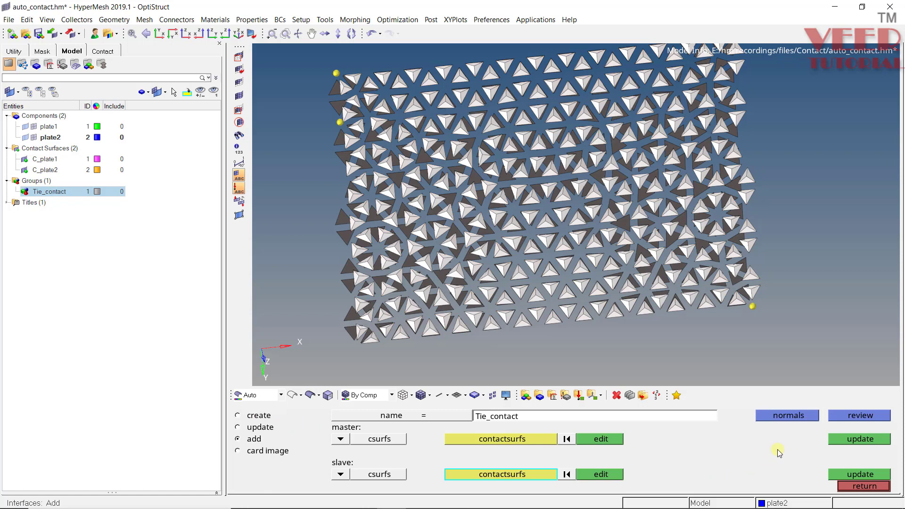
pyautogui.click(858, 439)
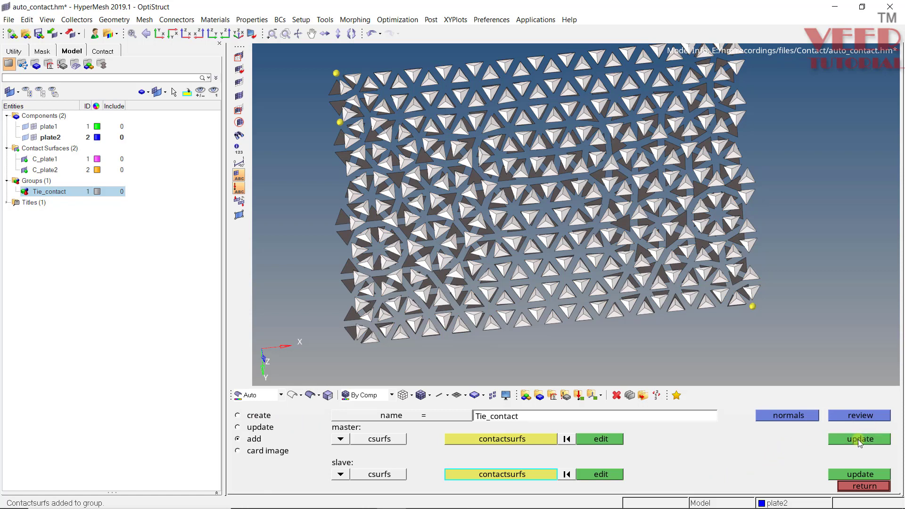
pyautogui.click(860, 475)
pyautogui.click(865, 488)
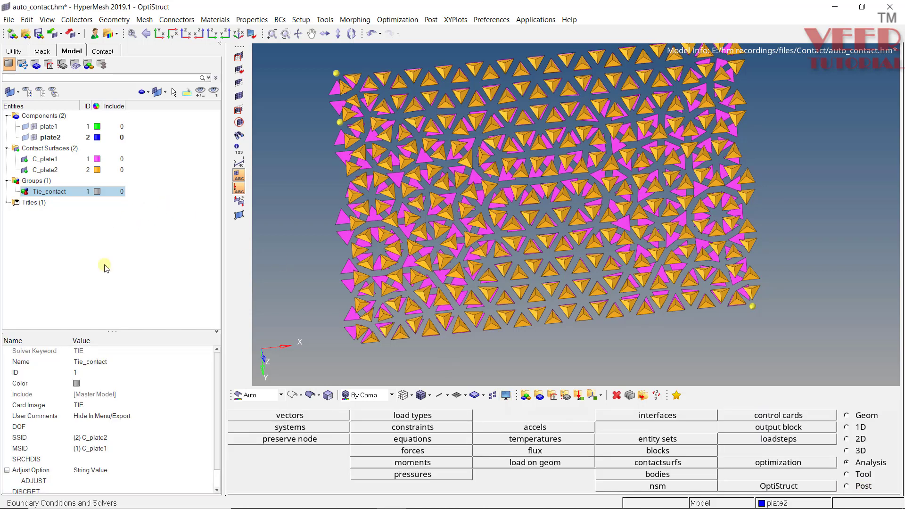
pyautogui.click(100, 450)
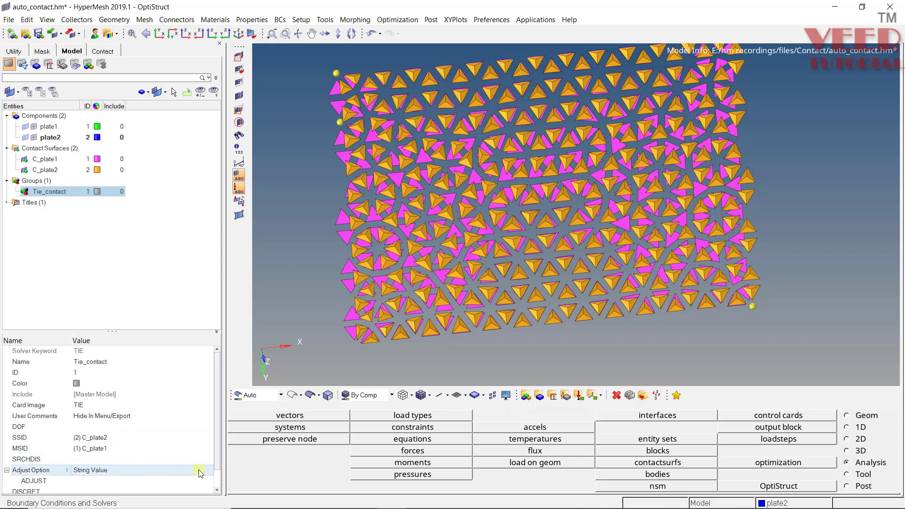
# - Review the master and slave surfaces of Tie_contact through the interface definition, inspecting the highlighted plates from several angles
pyautogui.scroll(-1, 196, 466)
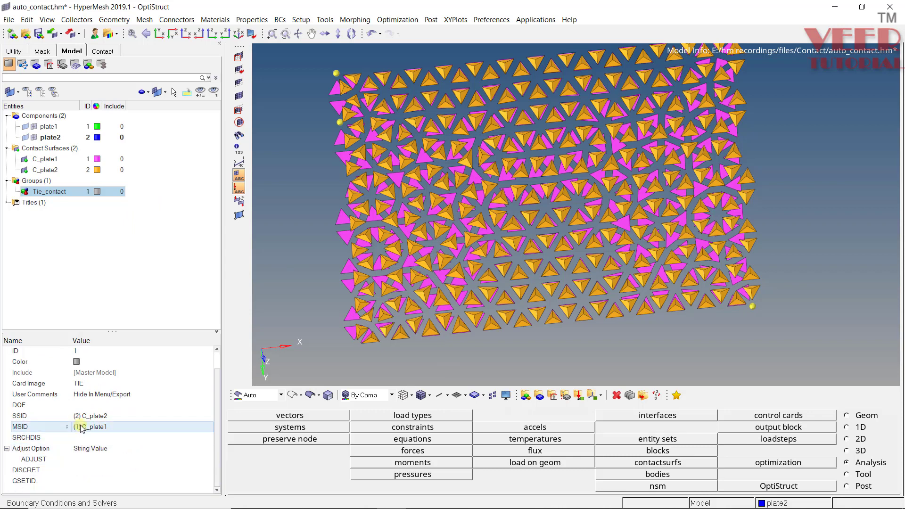
pyautogui.click(97, 458)
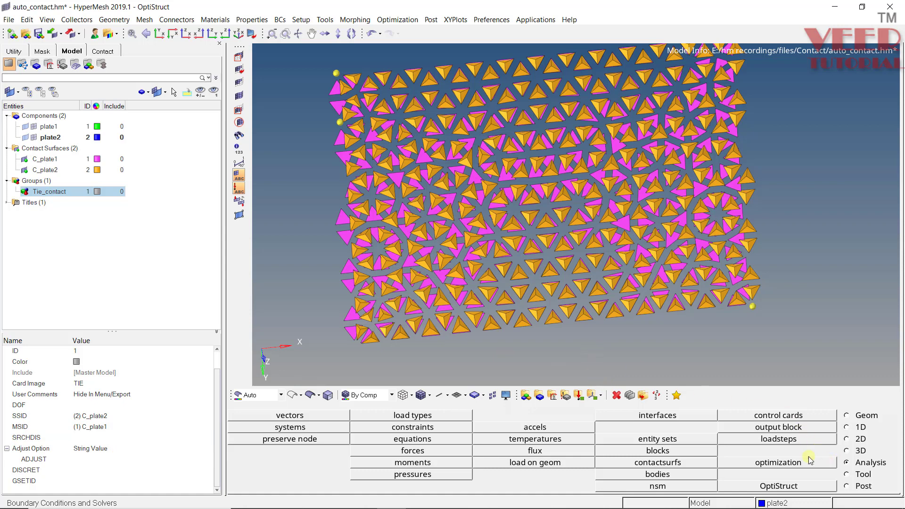
pyautogui.click(676, 420)
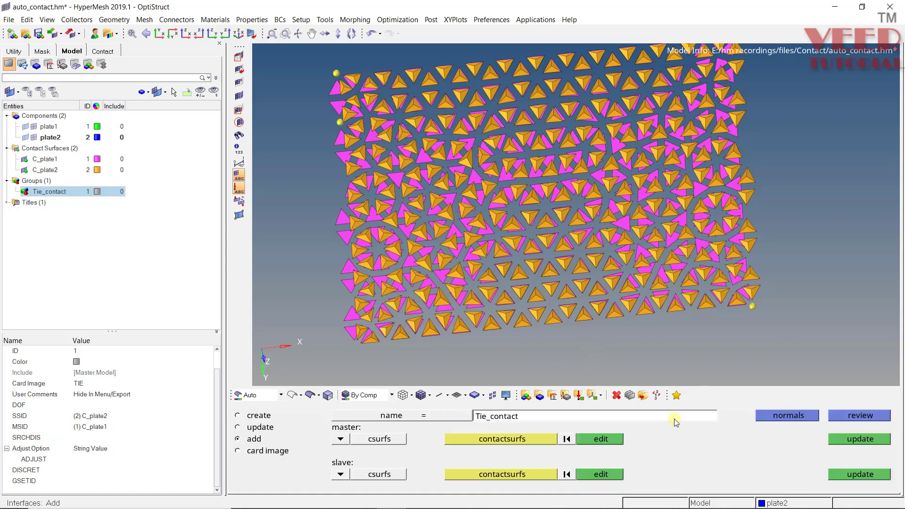
pyautogui.click(861, 416)
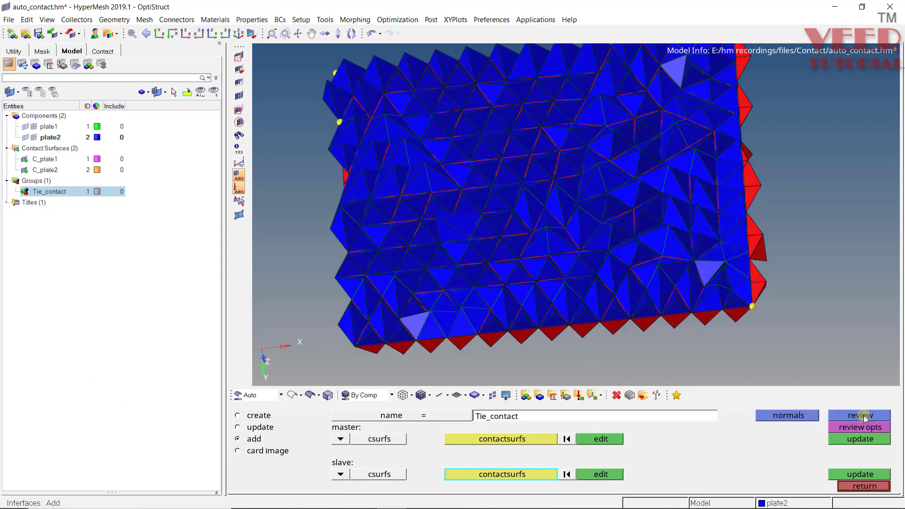
pyautogui.keyDown('ctrl'); pyautogui.moveTo(489, 268); pyautogui.dragTo(575, 214); pyautogui.keyUp('ctrl')
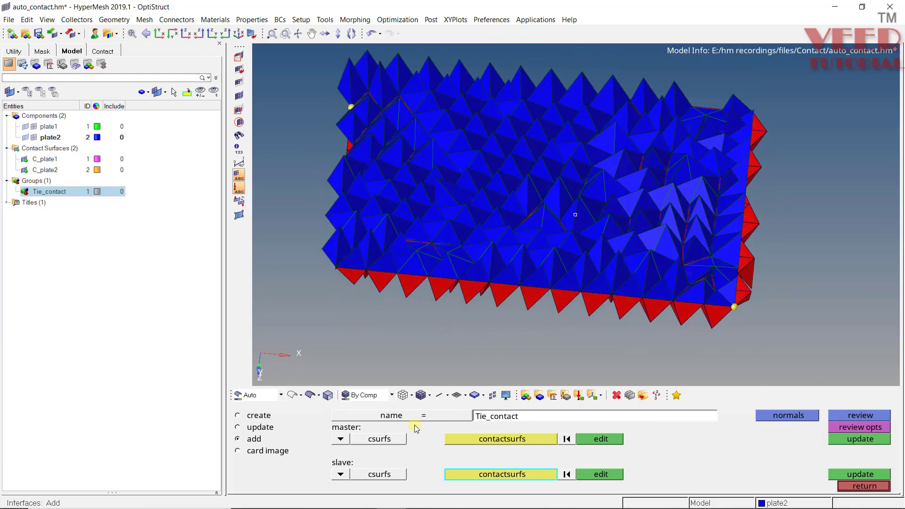
pyautogui.click(401, 415)
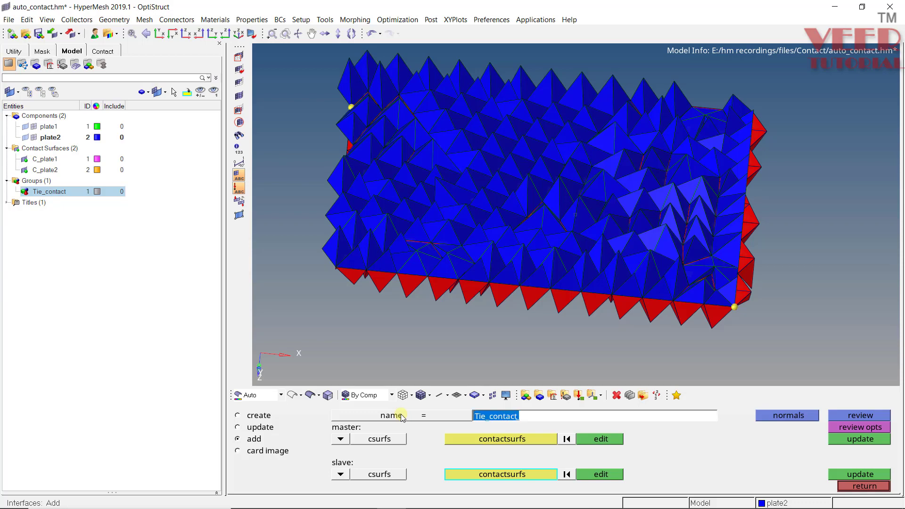
pyautogui.click(346, 416)
pyautogui.click(852, 417)
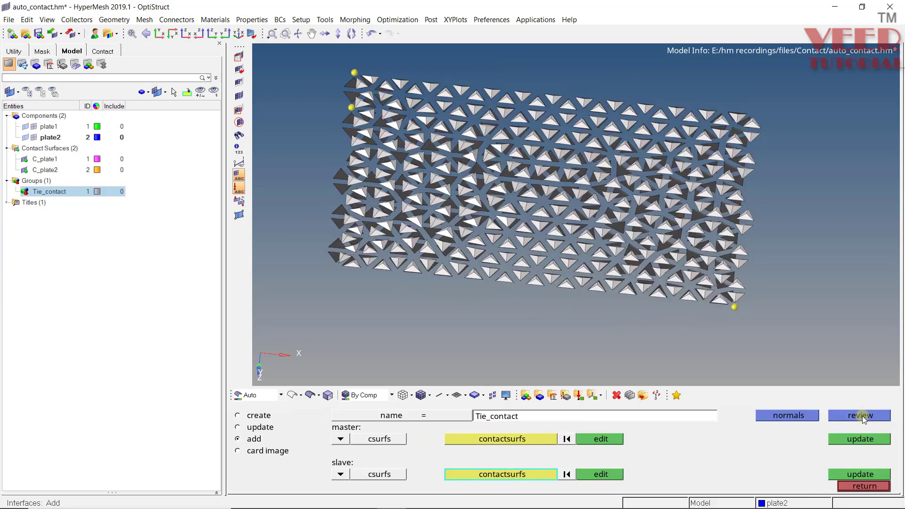
pyautogui.click(863, 416)
pyautogui.keyDown('ctrl'); pyautogui.moveTo(638, 272); pyautogui.dragTo(627, 332); pyautogui.keyUp('ctrl')
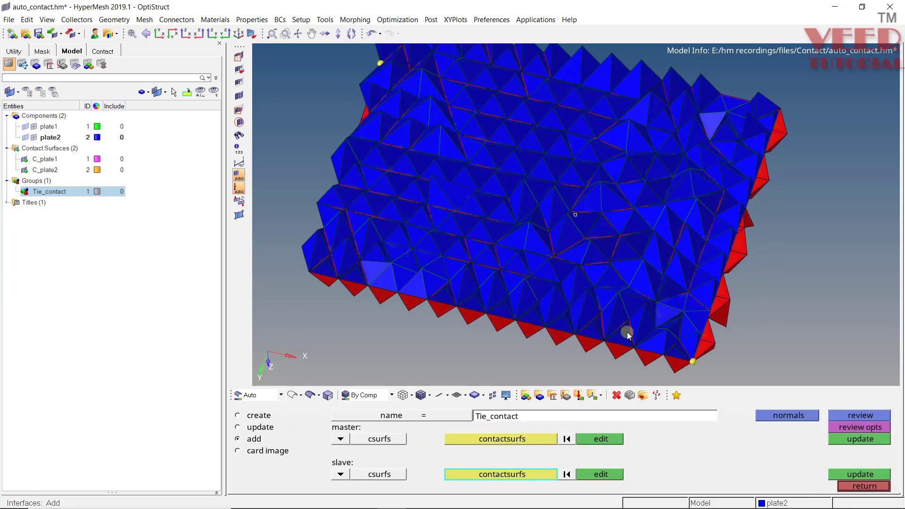
pyautogui.click(864, 486)
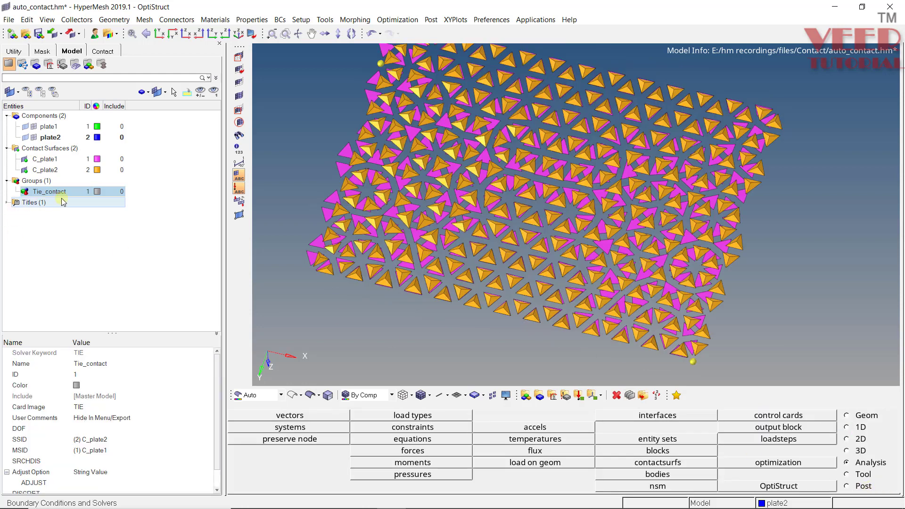
# - Review Tie_contact directly from the model's groups and inspect its contact pair from the side
pyautogui.rightClick(57, 192)
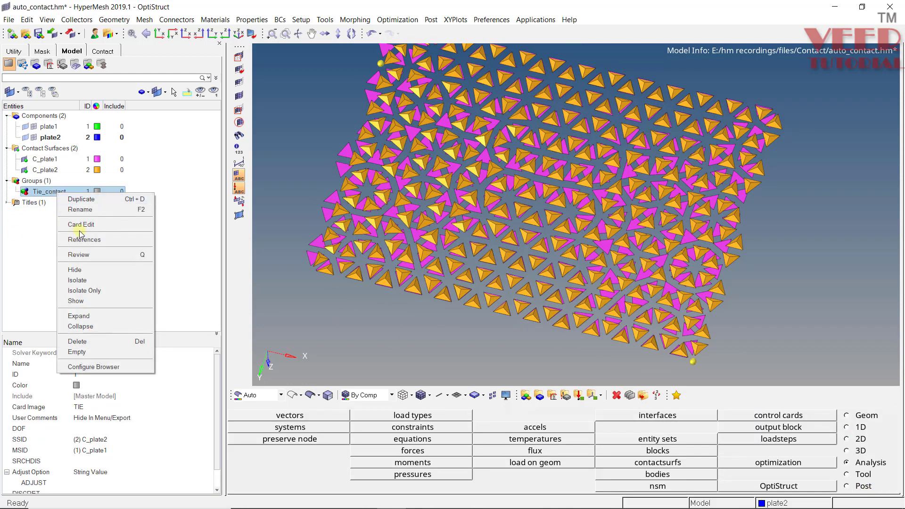
pyautogui.click(92, 257)
pyautogui.keyDown('ctrl'); pyautogui.moveTo(577, 299); pyautogui.dragTo(562, 226); pyautogui.keyUp('ctrl')
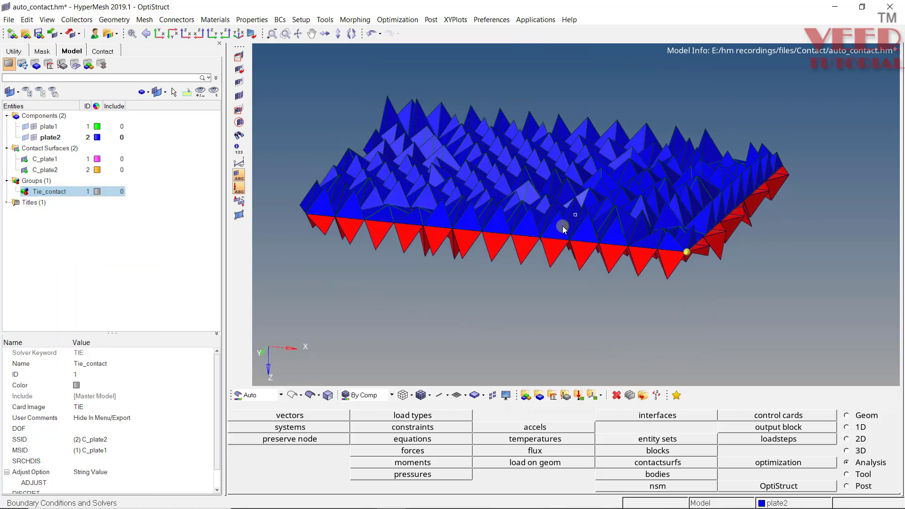
pyautogui.click(469, 289)
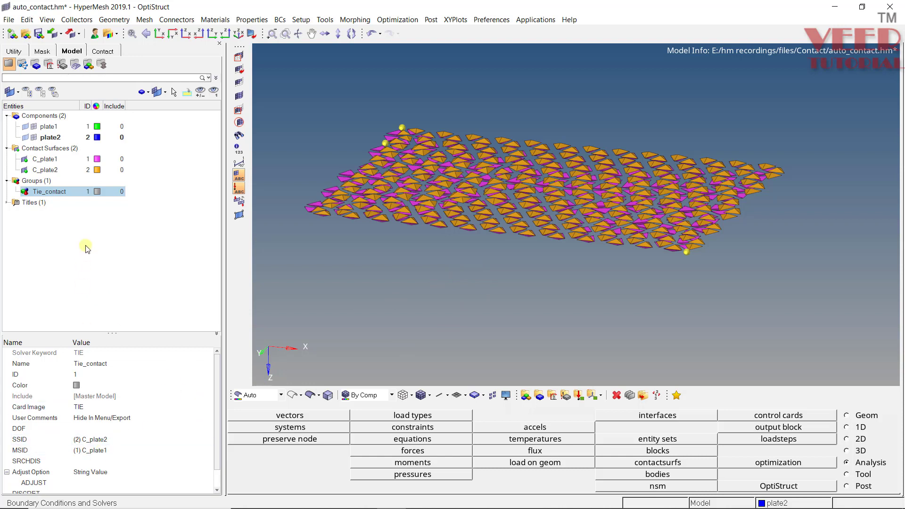
# - Change the card image of the Tie_contact group to CONTACT and accept the modification of its data
pyautogui.click(56, 180)
pyautogui.click(49, 192)
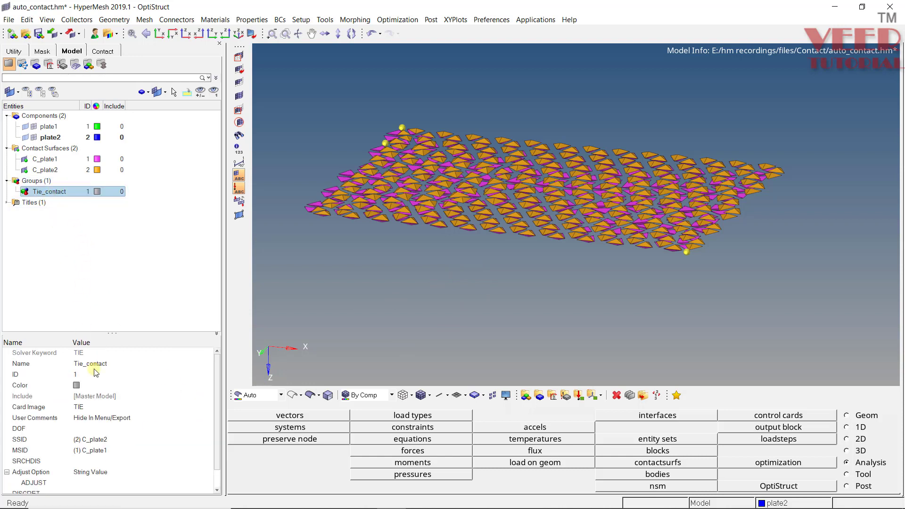
pyautogui.click(94, 408)
pyautogui.click(94, 407)
pyautogui.scroll(5, 96, 421)
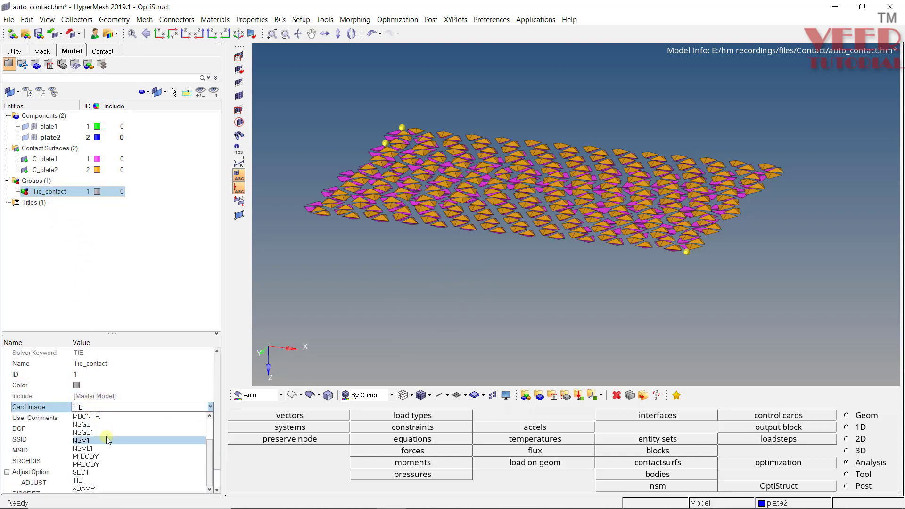
pyautogui.click(101, 423)
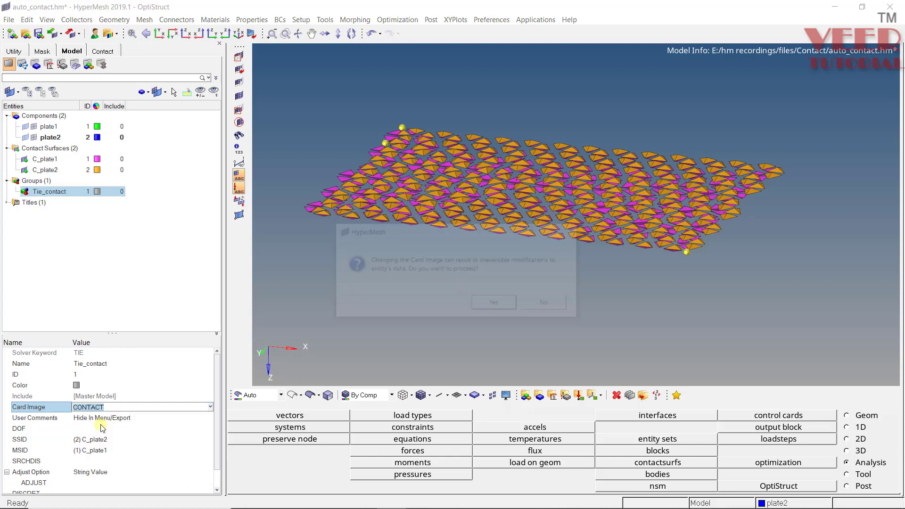
pyautogui.click(490, 308)
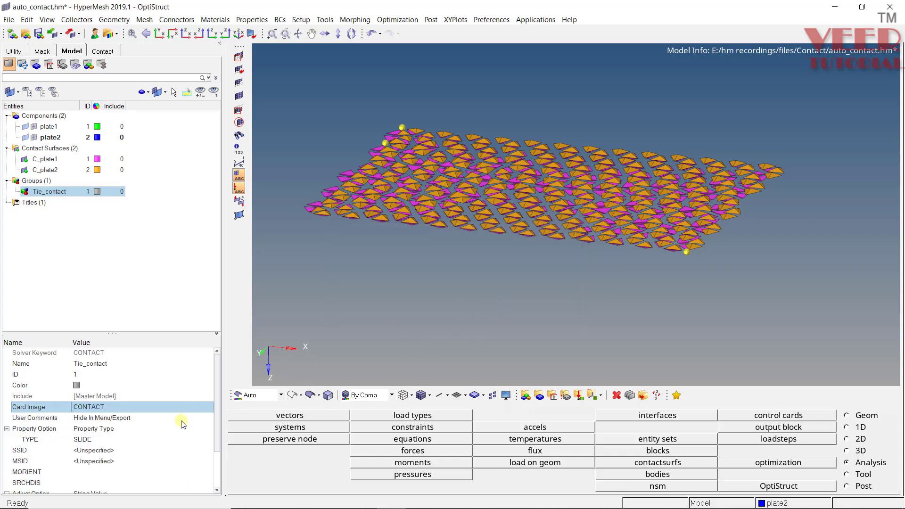
# - Choose Property Type as the contact's property option and SLIDE as its type
pyautogui.click(93, 430)
pyautogui.click(94, 429)
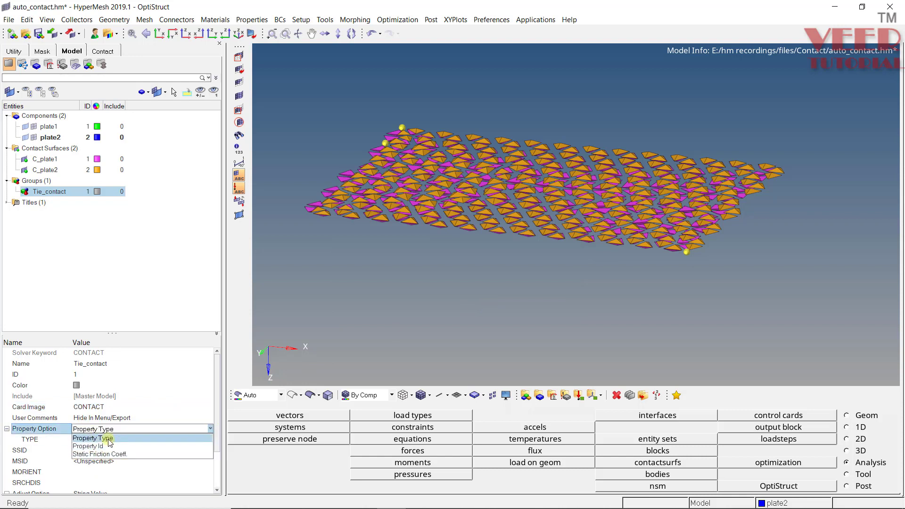
pyautogui.click(109, 438)
pyautogui.click(94, 440)
pyautogui.click(94, 439)
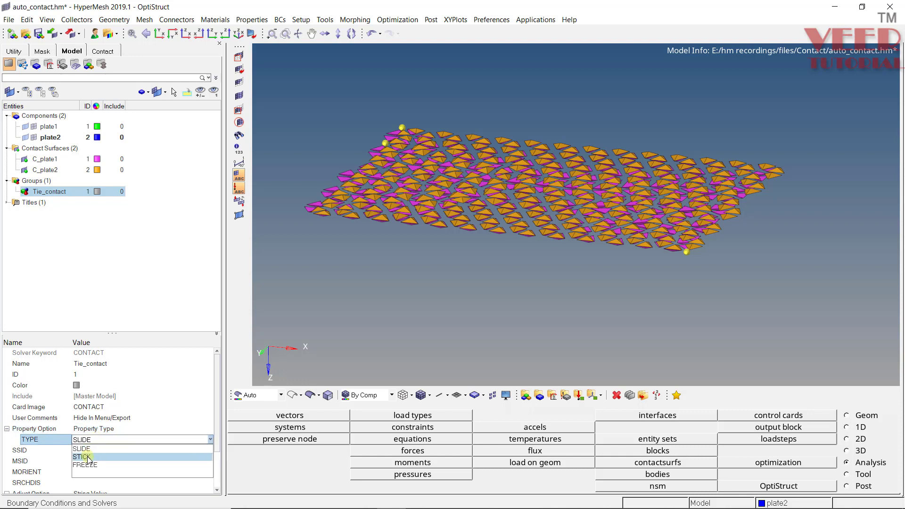
pyautogui.click(82, 449)
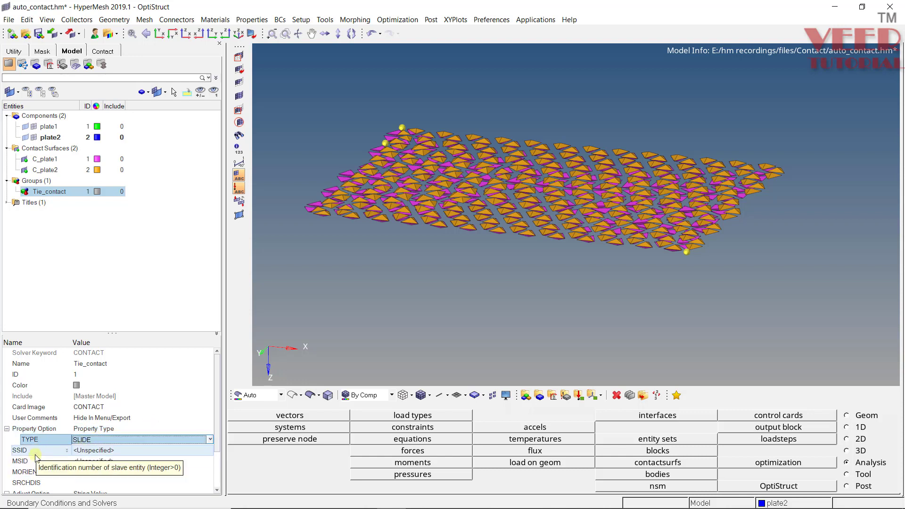
# - Assign contact surface C_plate1 as the master (MSID) of the contact
pyautogui.click(100, 464)
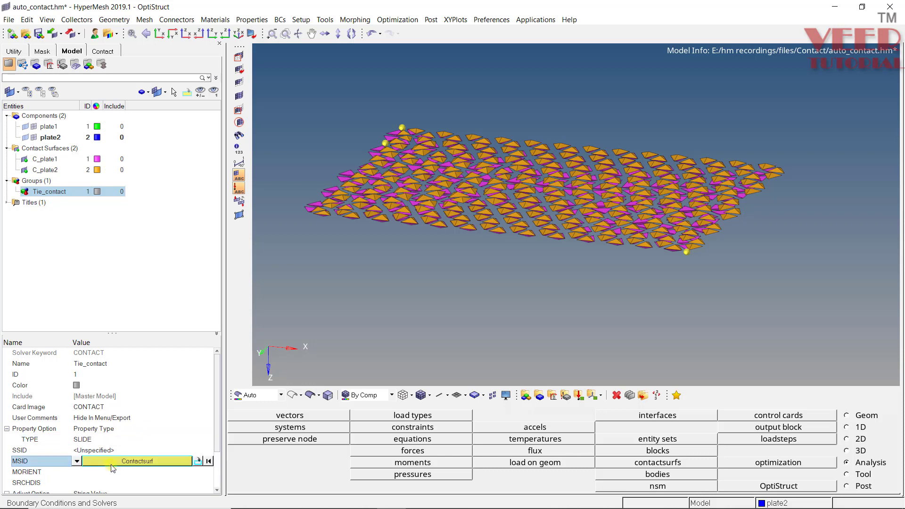
pyautogui.click(140, 463)
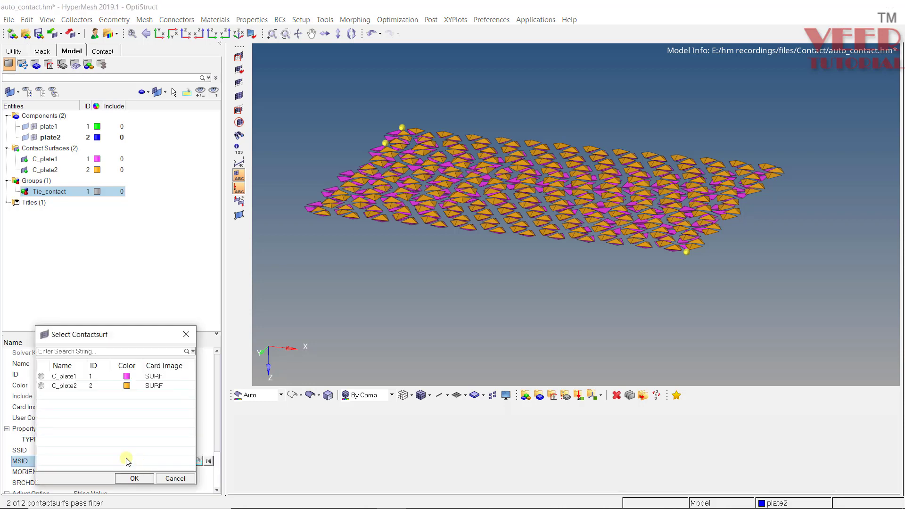
pyautogui.click(41, 376)
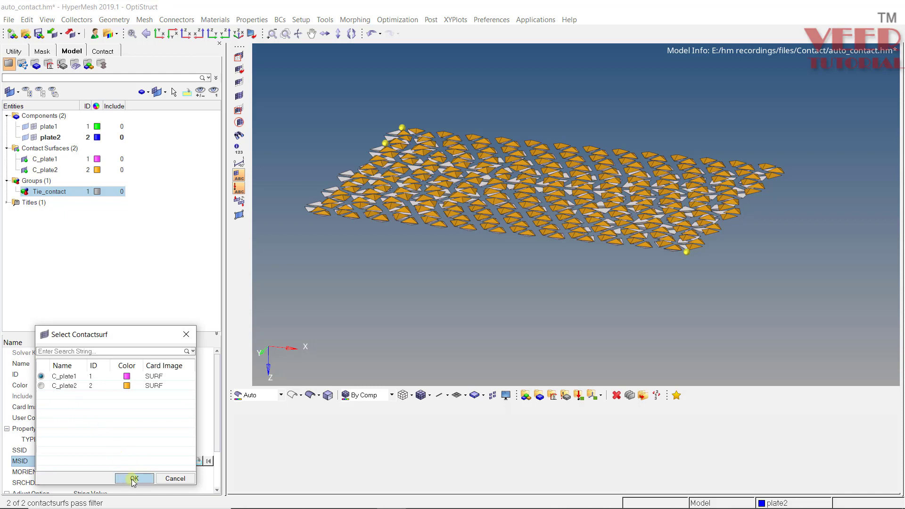
pyautogui.click(133, 479)
# - Assign contact surface C_plate2 as the slave (SSID) of the contact
pyautogui.click(99, 452)
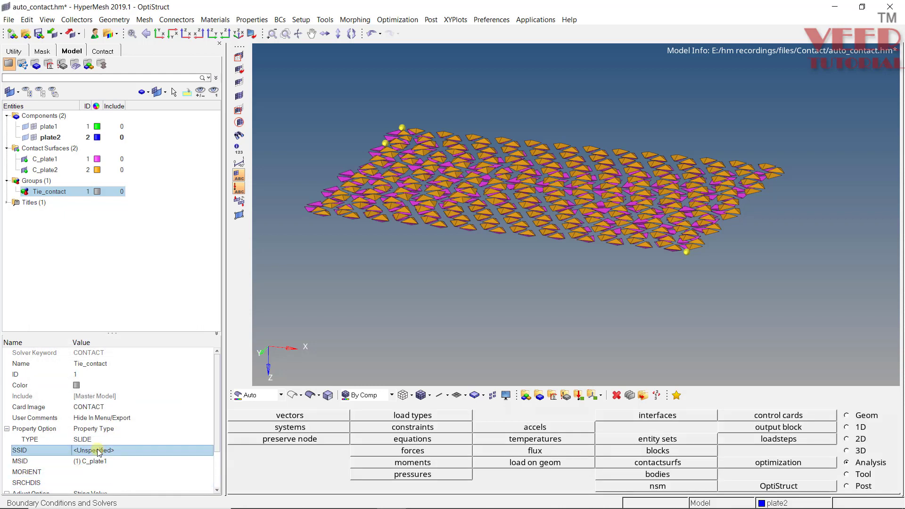
pyautogui.click(128, 455)
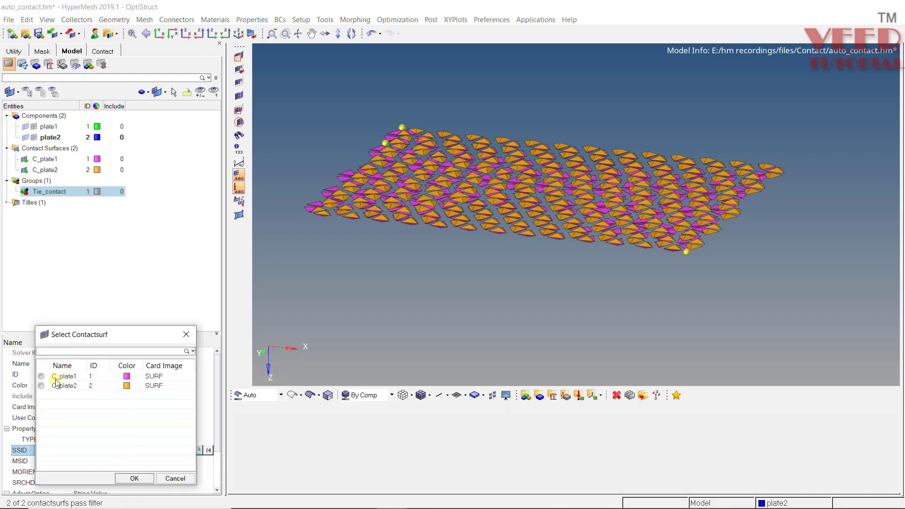
pyautogui.click(41, 386)
pyautogui.click(140, 477)
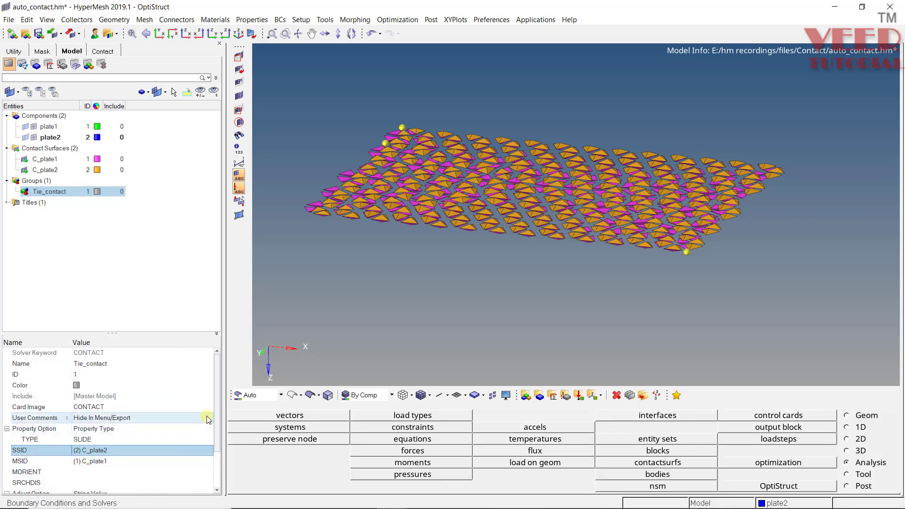
pyautogui.moveTo(214, 420); pyautogui.dragTo(214, 453)
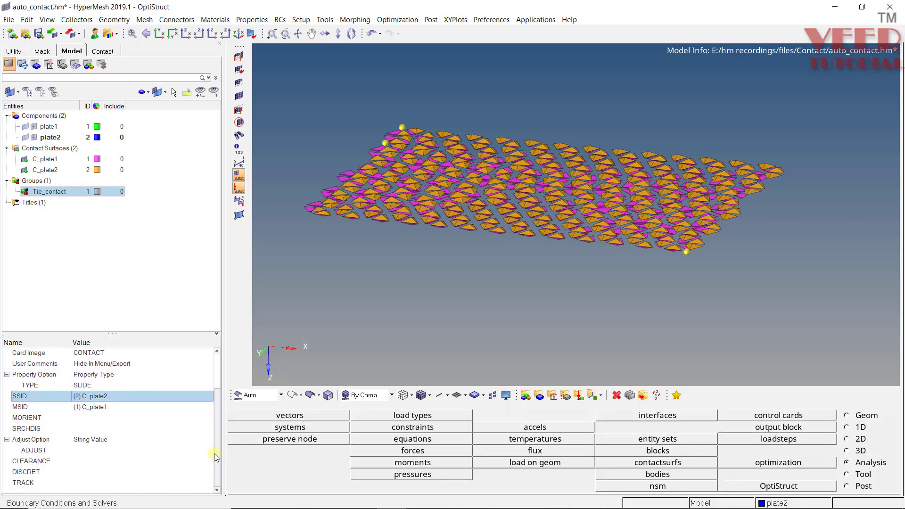